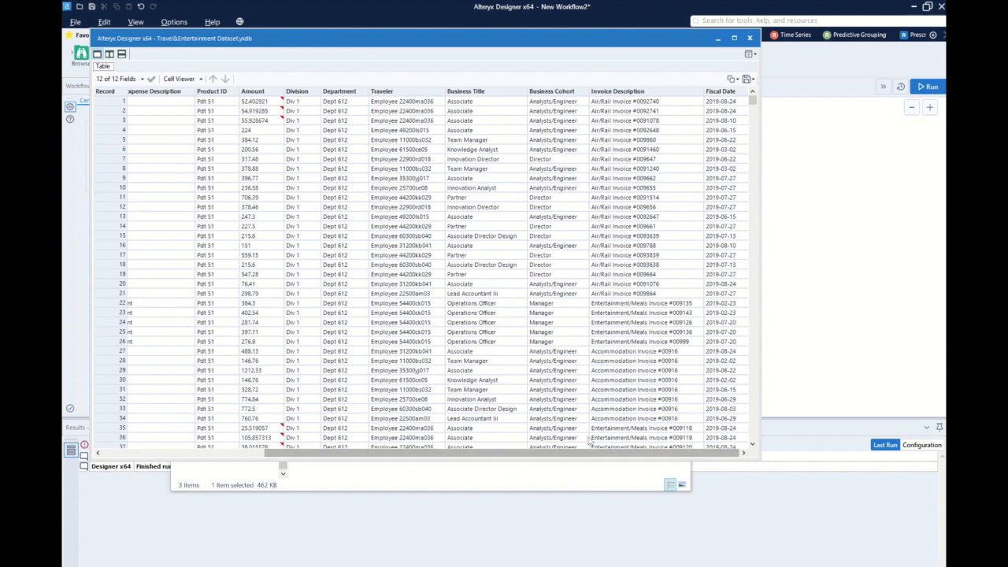
Step: Close the dataset preview and place the Travel&Entertainment Dataset.yxdb file on the canvas as an input
left_click(749, 38)
left_click_drag(345, 325, 500, 167)
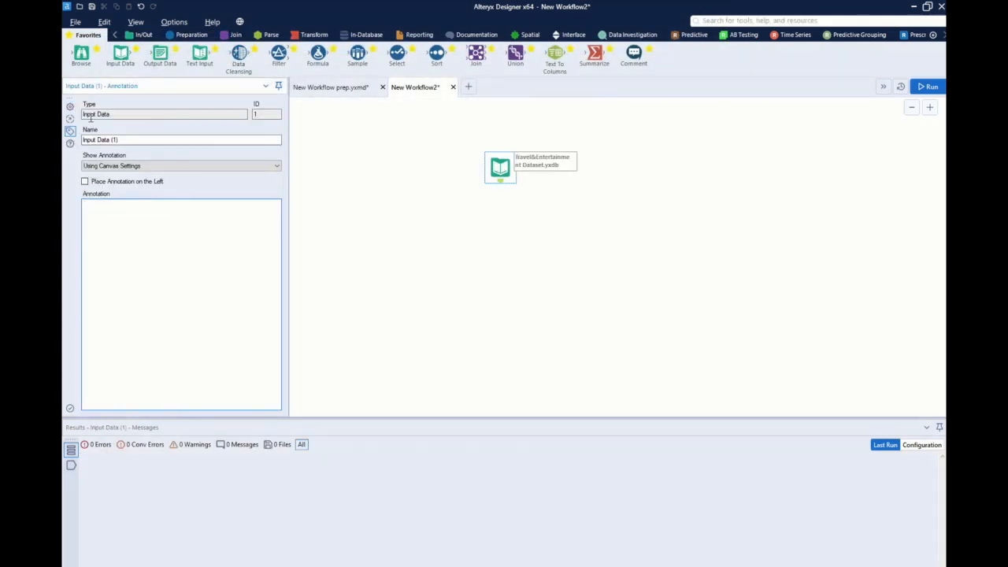
Step: Add a comment reading "Travel & Entertainment Expenses" beside the input tool, with its shape set to None
left_click_drag(635, 52, 454, 162)
type("Travel & Entertainment Expenses")
left_click(179, 232)
left_click(194, 273)
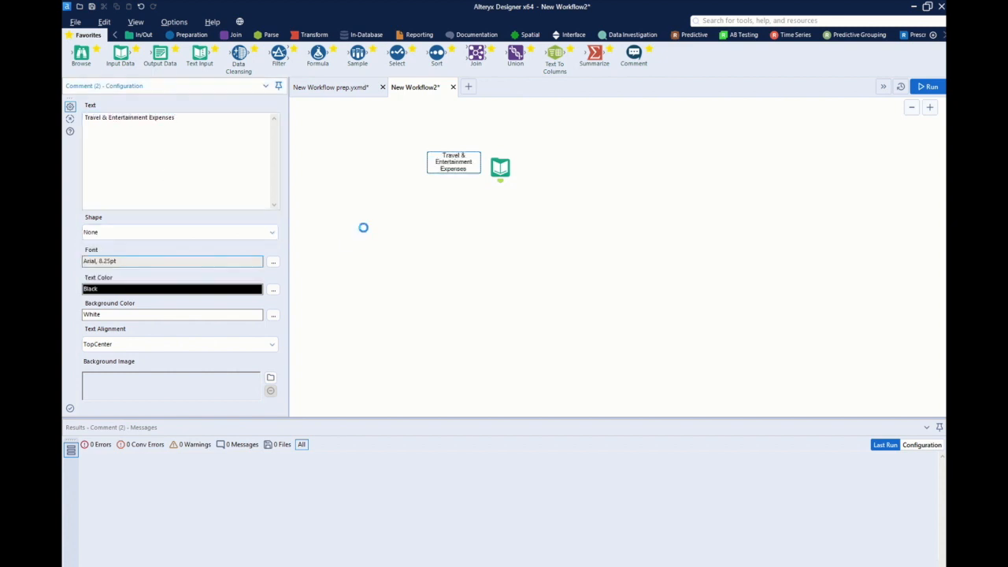
Step: Give the comment a larger bold font and resize its box so the title fits on three lines beside the input tool
scroll(461, 204, "down", 15)
scroll(460, 203, "down", 3)
left_click(425, 195)
left_click(593, 163)
left_click_drag(439, 162, 473, 183)
left_click(513, 205)
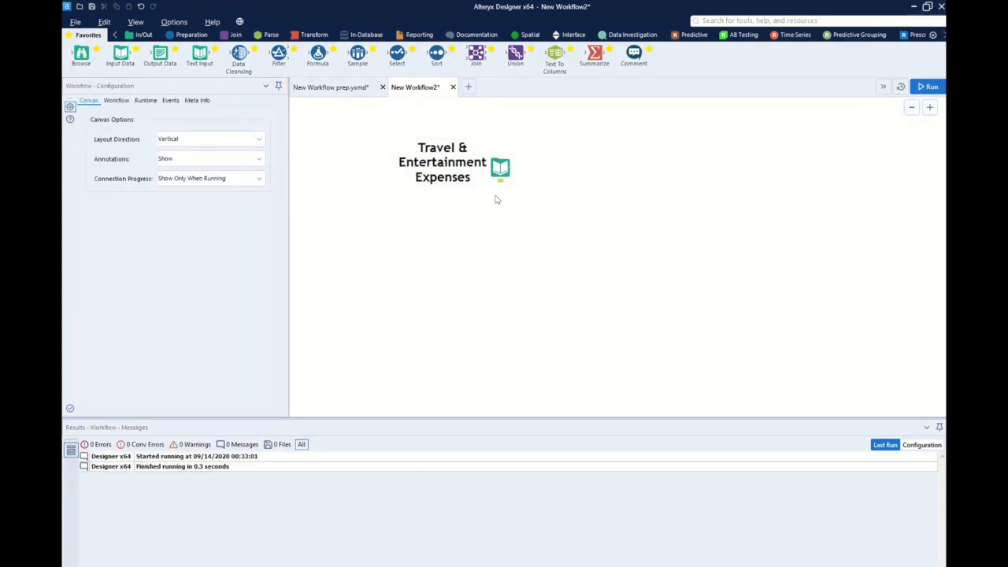
Step: Connect a Select tool below the input, followed by a Formula tool with a new output column named Year
left_click_drag(397, 52, 499, 213)
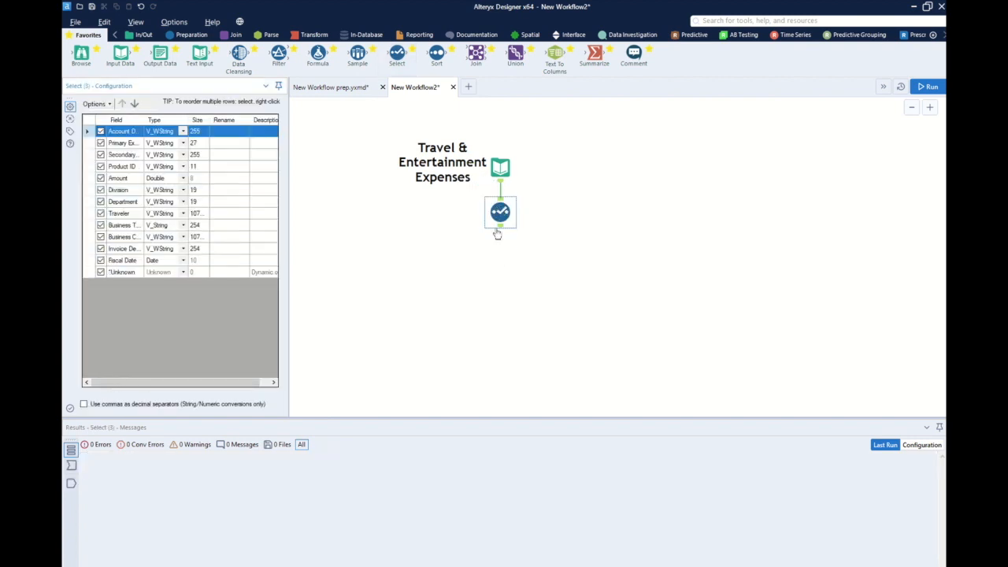
left_click_drag(318, 53, 519, 271)
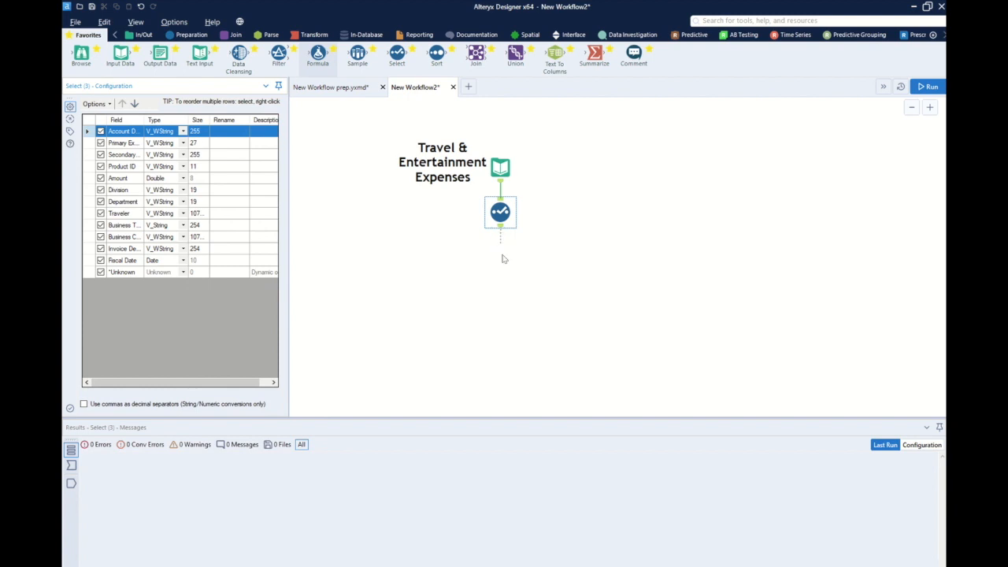
left_click(134, 118)
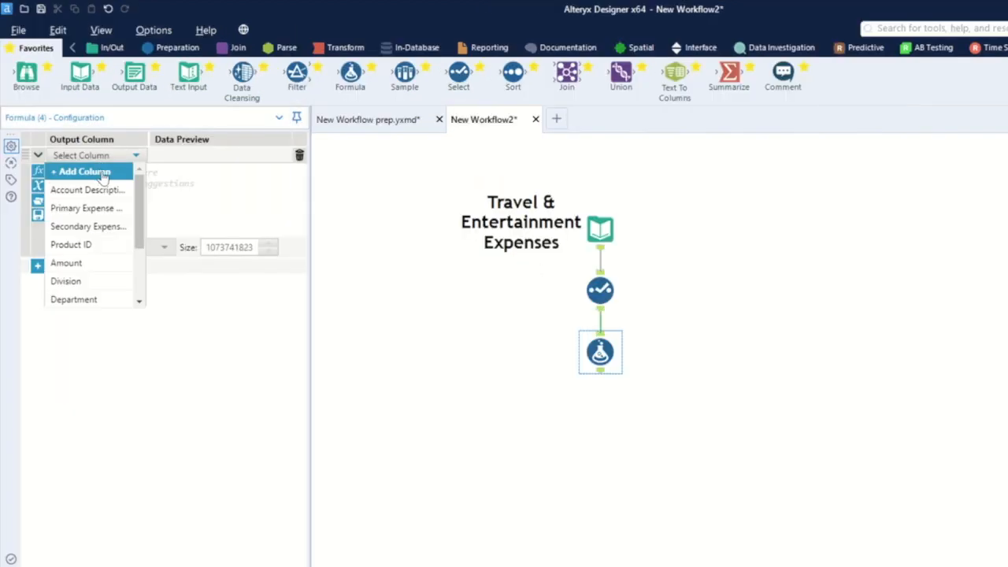
left_click(137, 126)
type("Year")
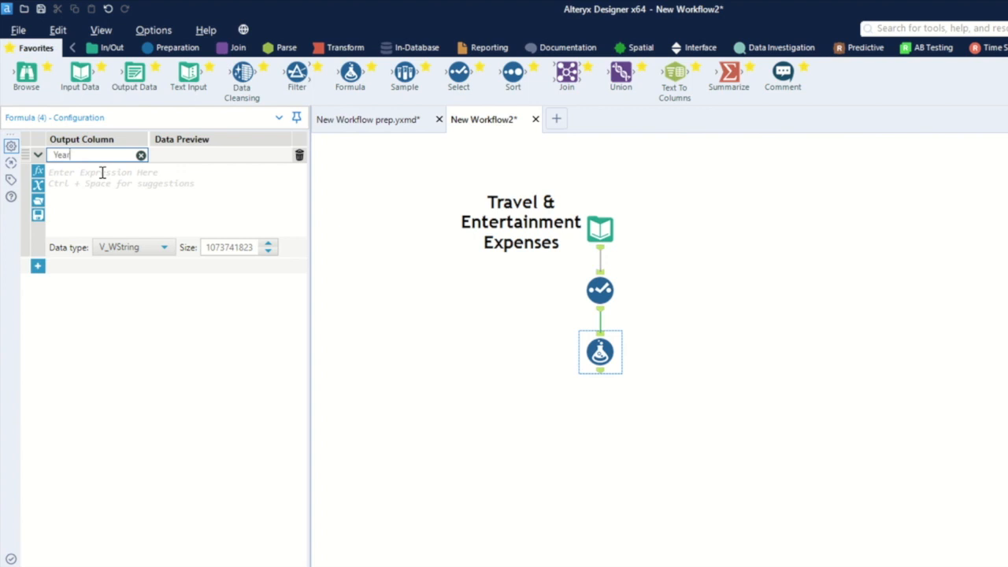
Step: Set the Year column's expression to DateTimeYear([Fiscal Date])
left_click(102, 172)
type("Datet")
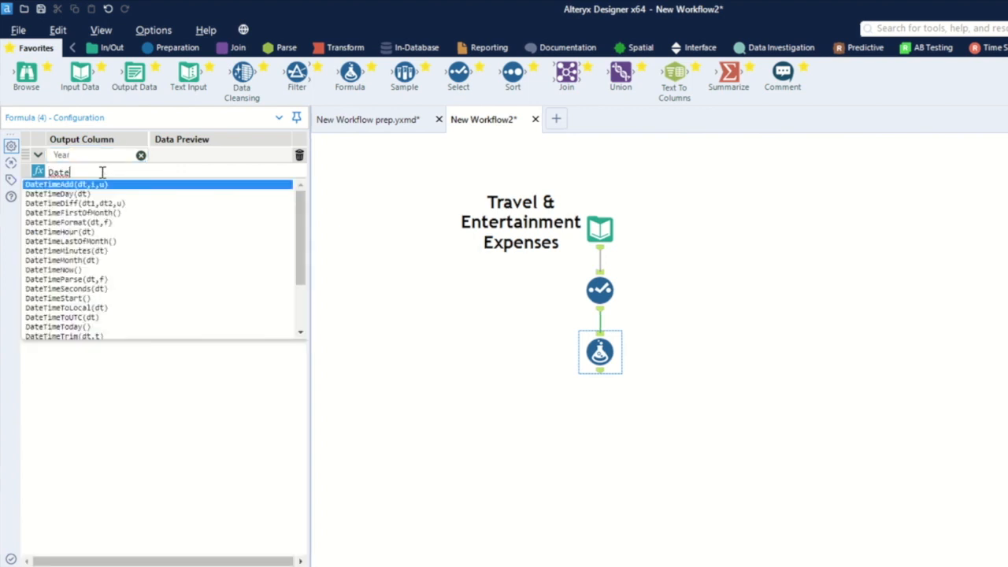
type("imeYe")
key("Return")
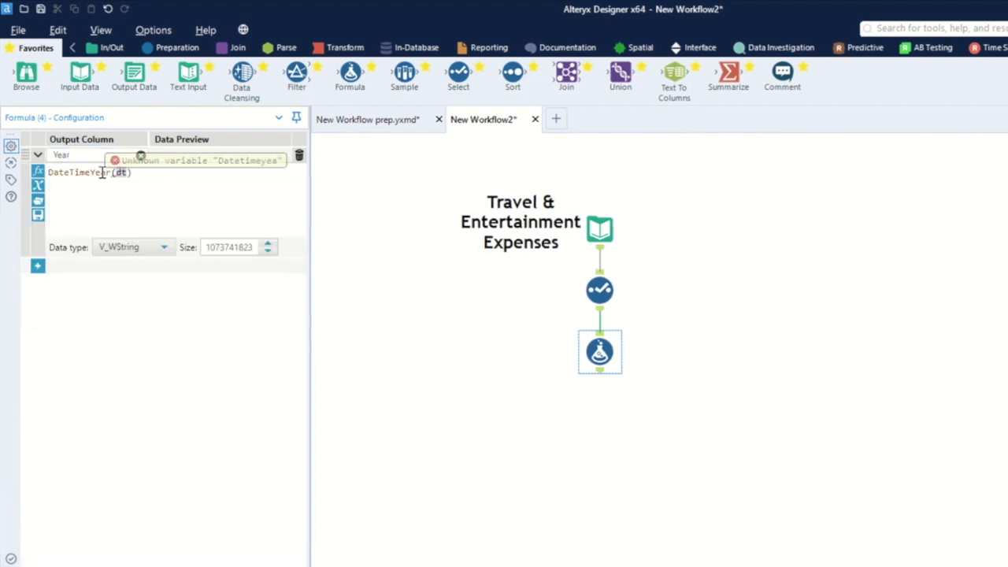
type("[Fisc")
key("Return")
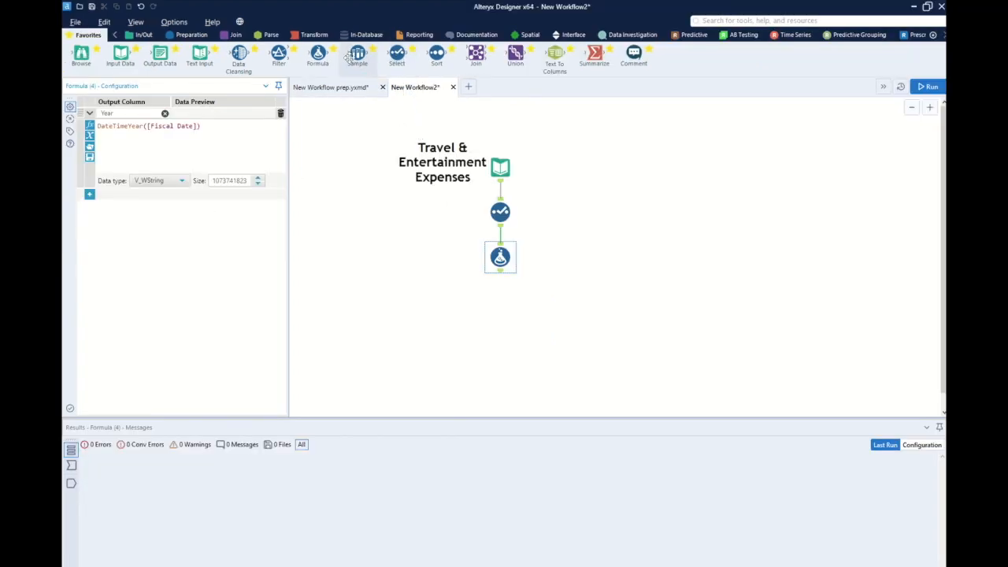
Step: Replace the Formula tool's annotation with "Year"
left_click_drag(350, 73, 335, 113)
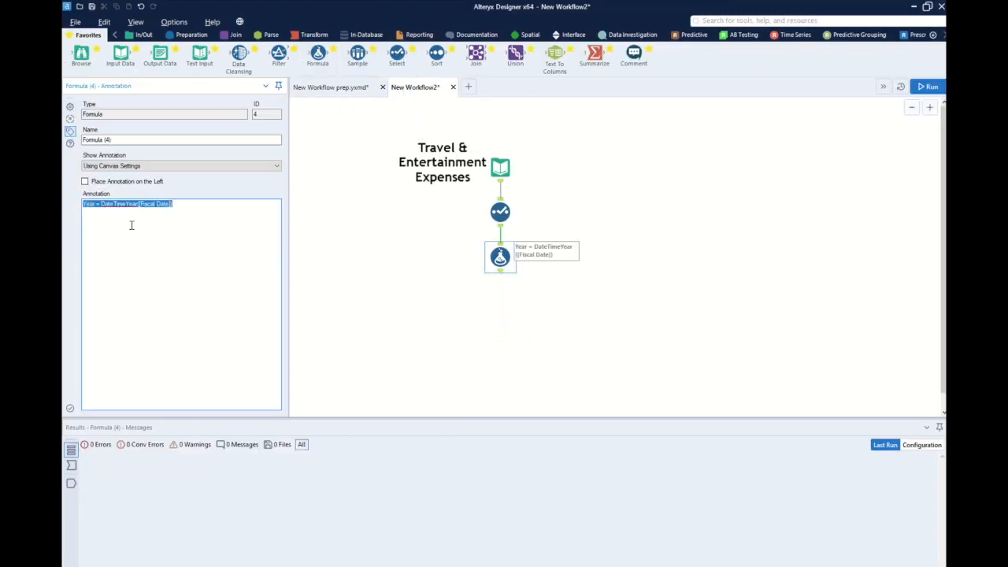
type("Year")
left_click(69, 106)
Step: Connect a second Formula tool below the Year formula and give it a new output column named Month
mouse_move(319, 55)
left_mouse_down()
mouse_move(498, 311)
mouse_move(500, 302)
left_mouse_up()
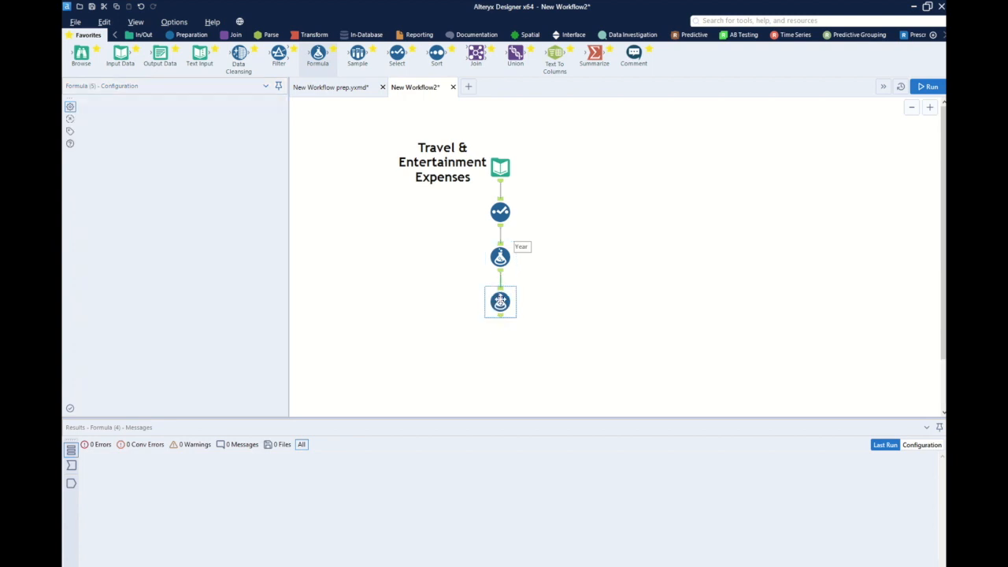
left_click(115, 114)
left_click(122, 125)
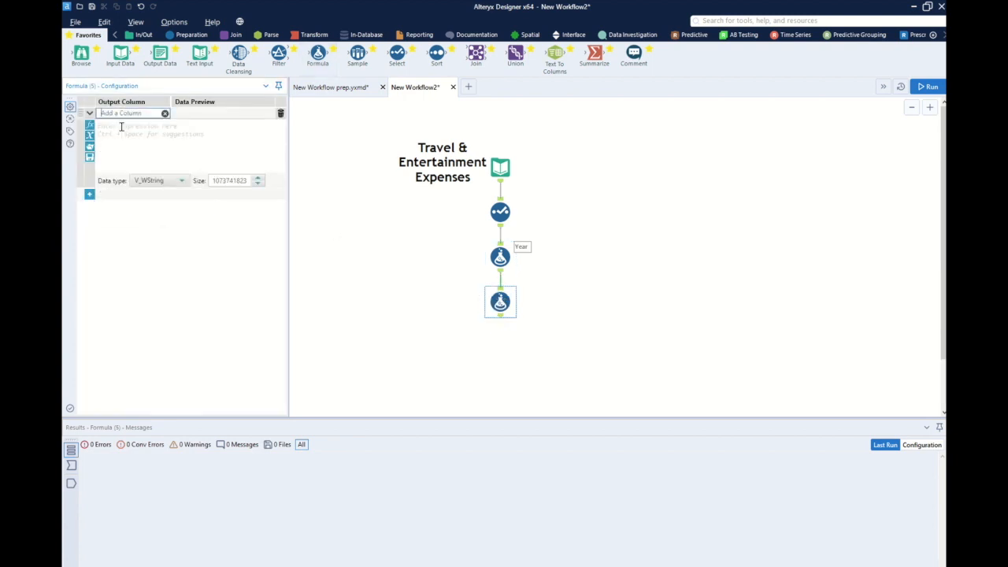
Step: Set the Month column's expression to DateTimeFormat([Fiscal Date],'%b, %Y')
left_click(121, 128)
type("DateT")
type("imeFormat(dt,f)")
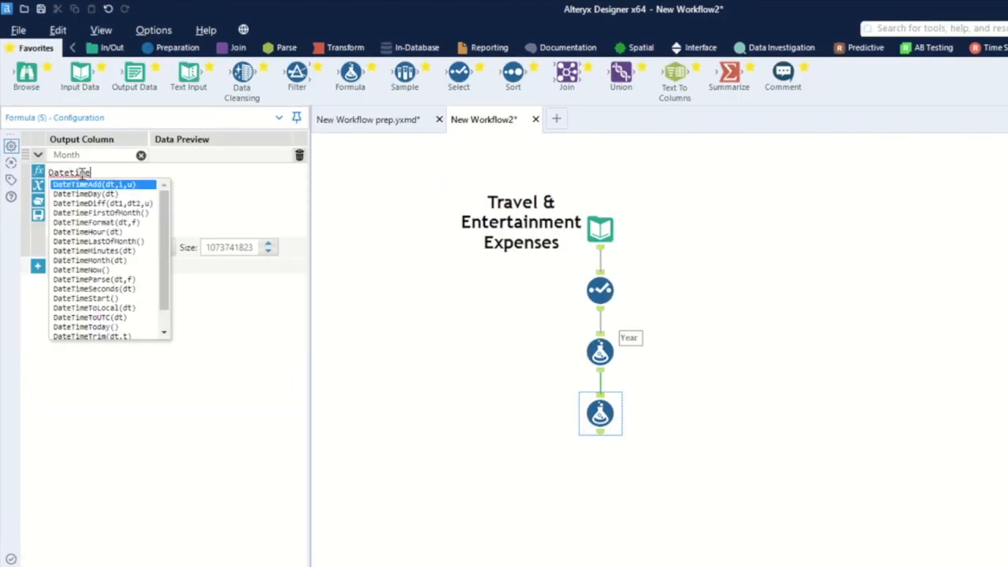
key("Return")
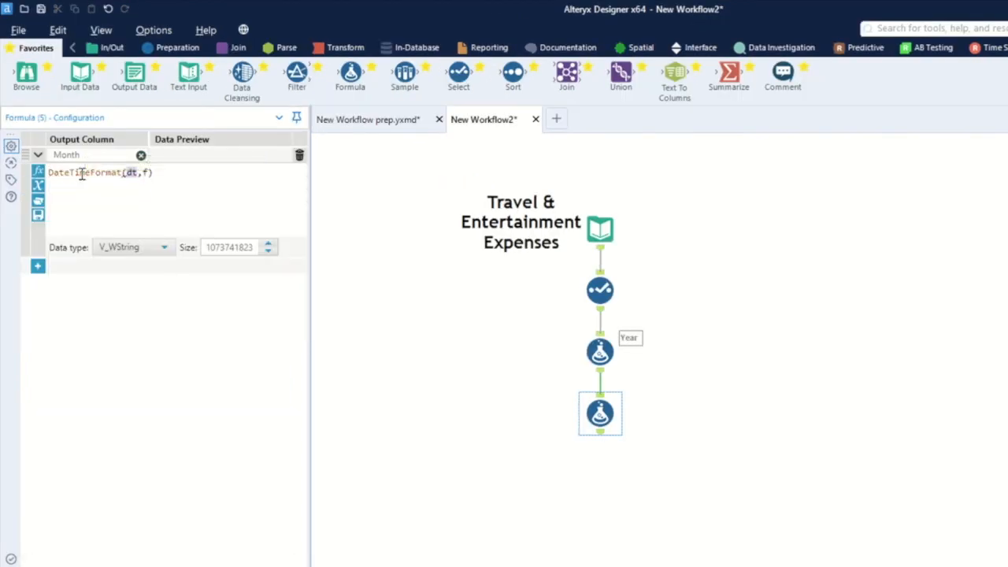
type("[fisc")
key("Return")
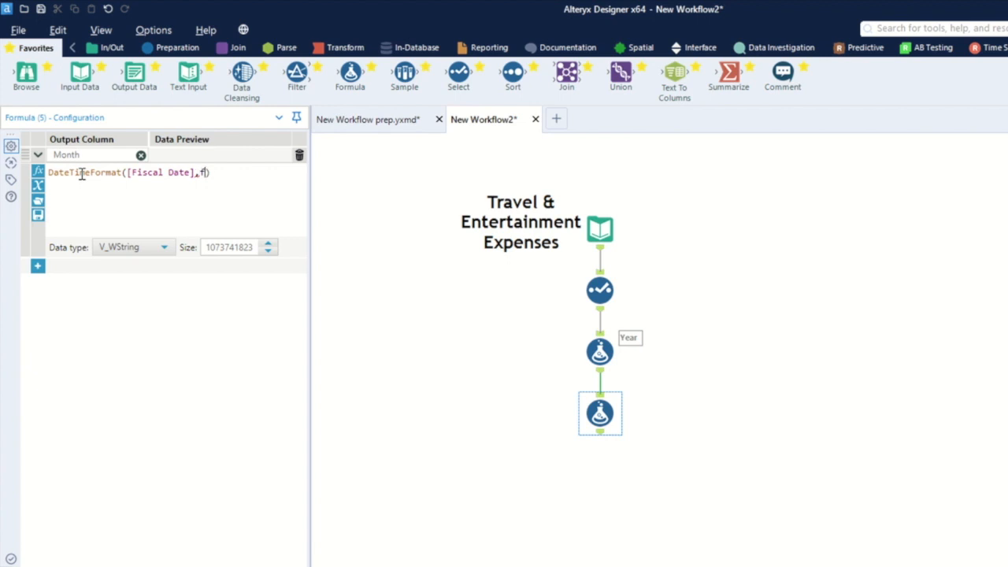
key("Left")
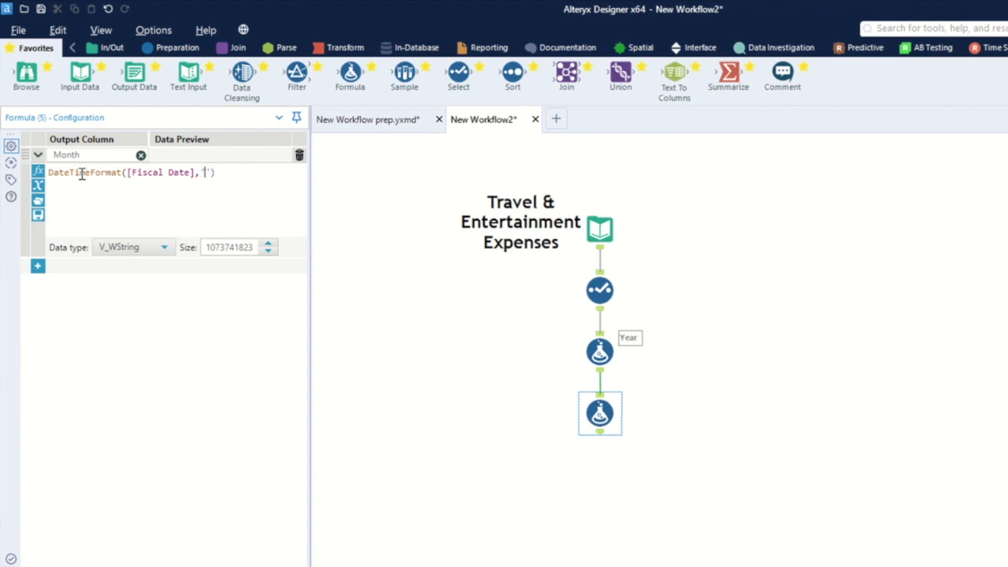
type("%b,")
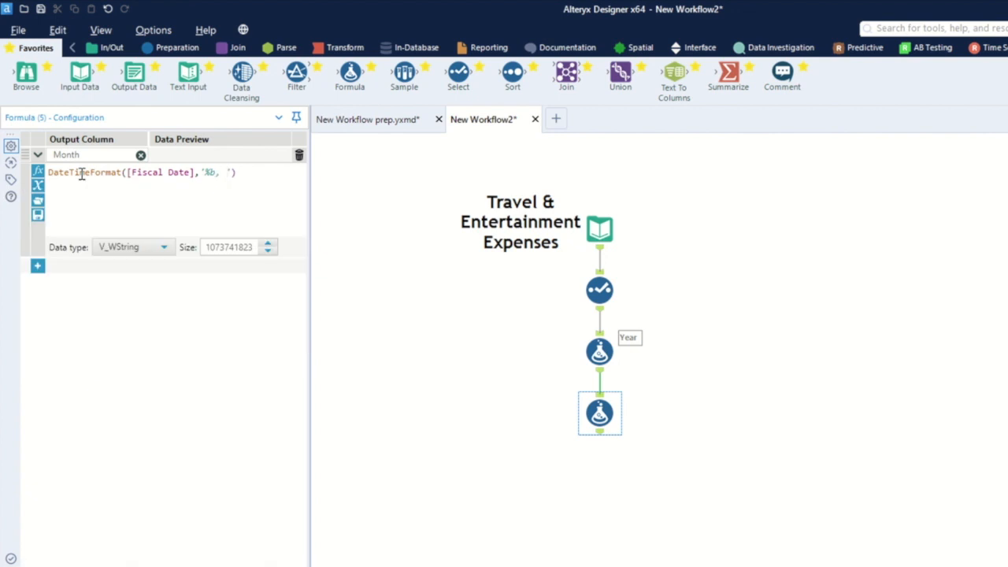
type(" %Y")
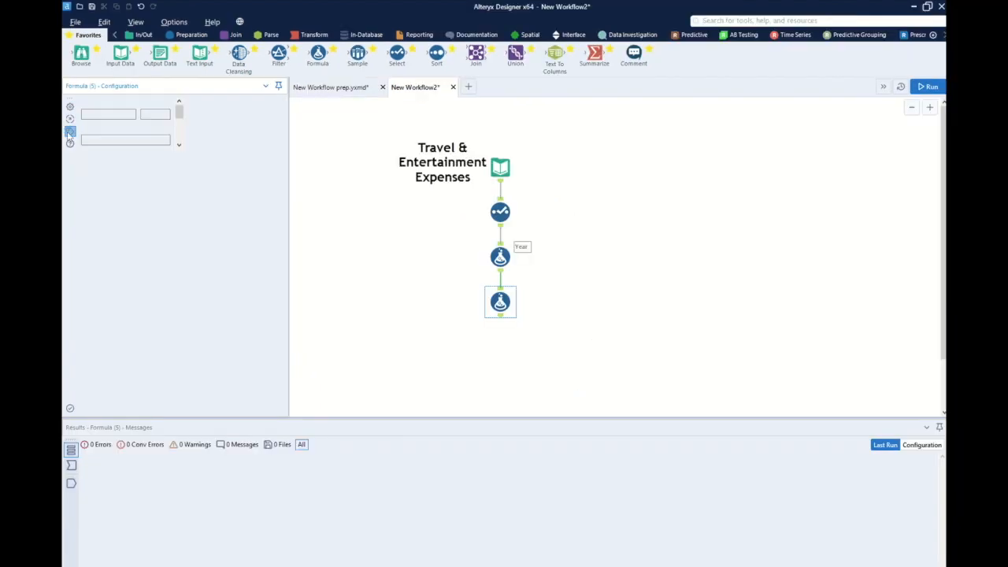
Step: Annotate the second Formula tool as "Month"
left_click(11, 178)
type("Month")
left_click(69, 105)
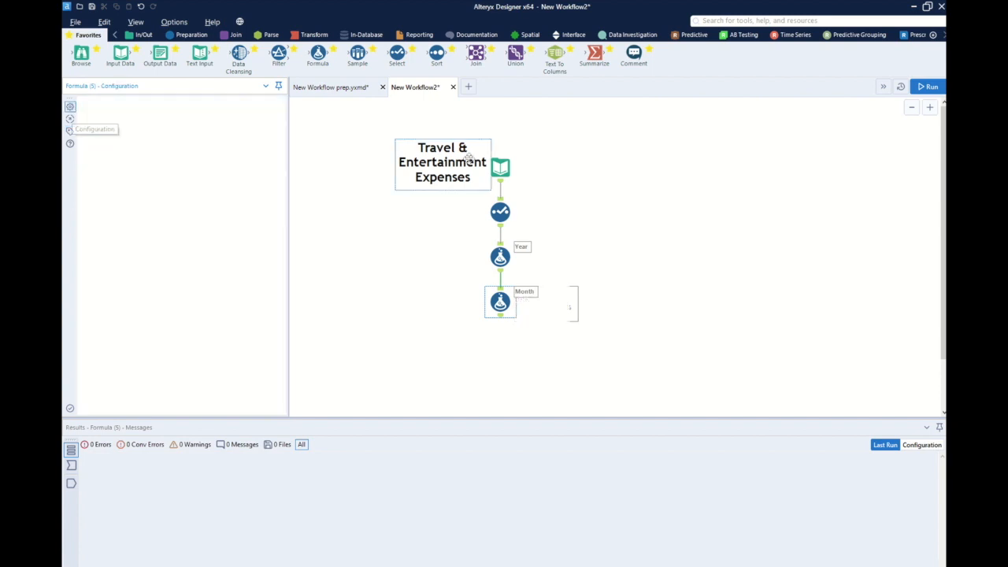
Step: Connect a DateTime tool that converts the Month string in "Month, yyyy" format into a new column named Fiscal Month
left_click(271, 35)
left_click_drag(81, 52, 502, 346)
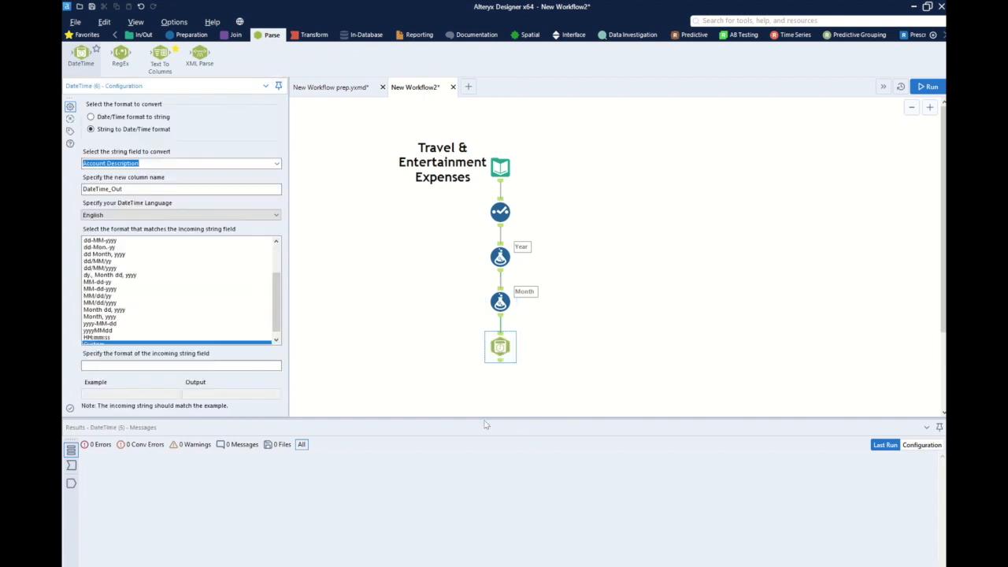
left_click(277, 163)
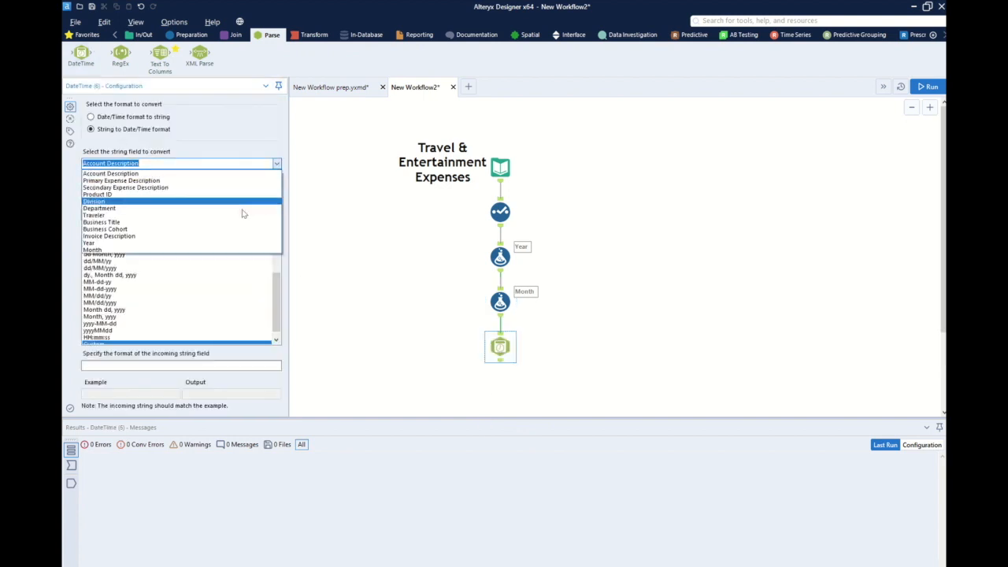
left_click(217, 251)
left_click_drag(150, 189, 65, 203)
type("Fiscal Month")
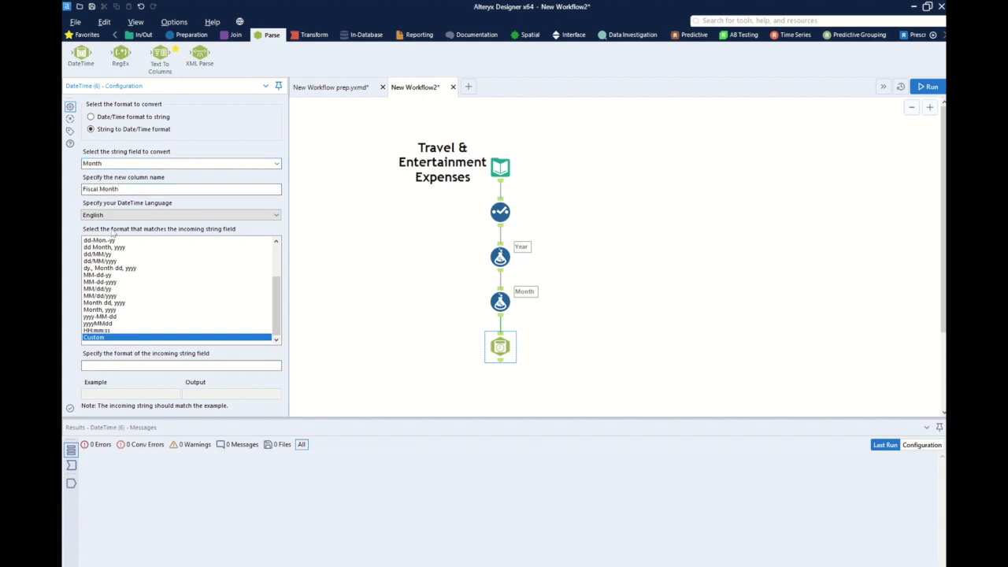
left_click(134, 310)
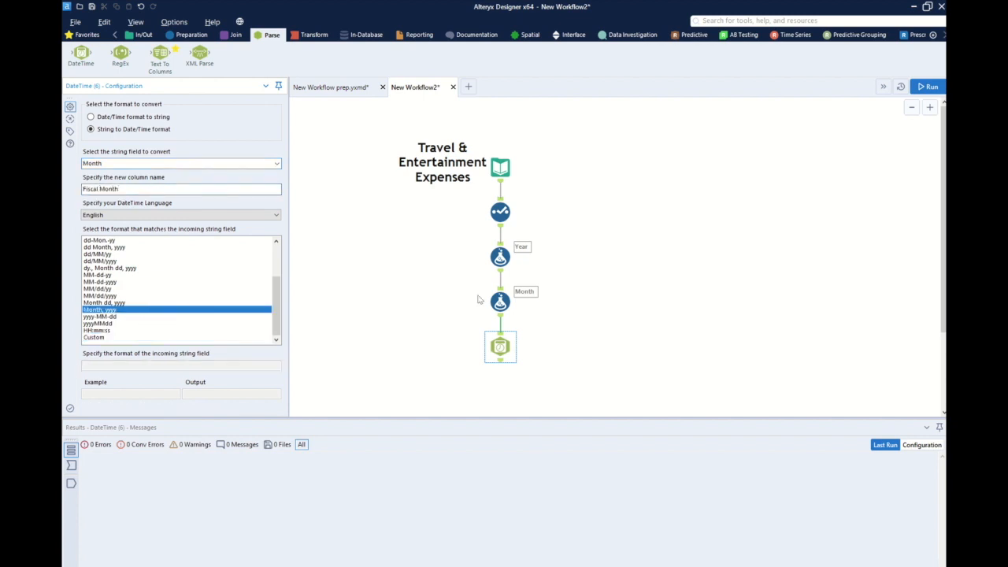
Step: Annotate the DateTime tool as "Fiscal Month"
left_click(70, 131)
left_click(143, 236)
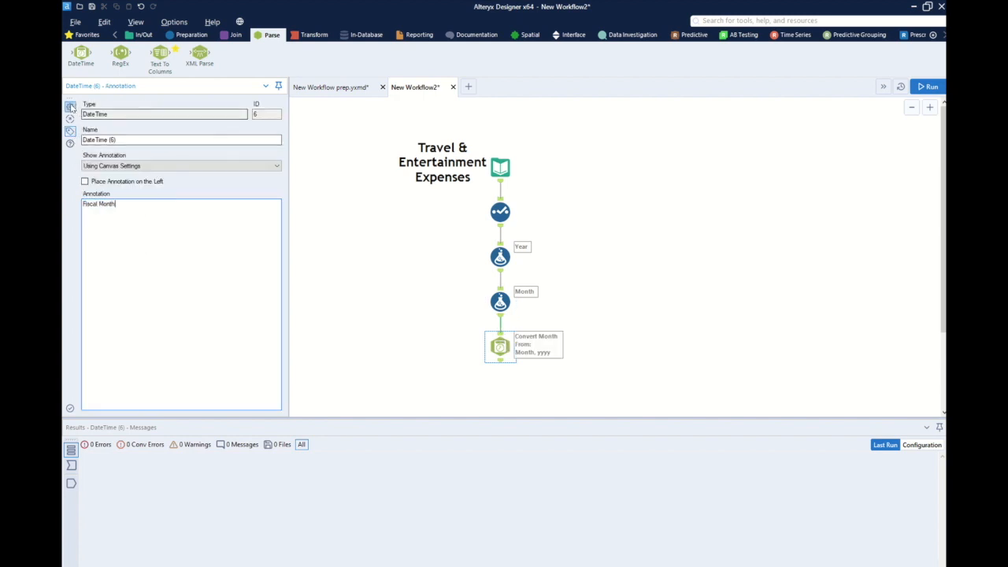
left_click(70, 106)
Step: Run the workflow with a Browse tool after the DateTime tool and check the new Year, Month and Fiscal Month columns
scroll(465, 329, "down", 1)
left_click(500, 304)
key("ctrl+shift+b")
key("ctrl+r")
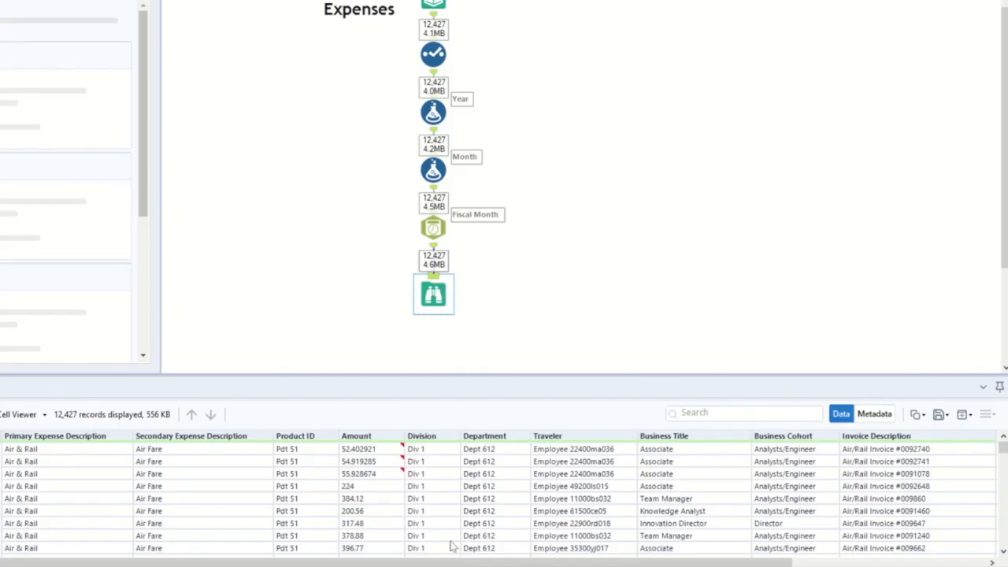
left_click_drag(453, 563, 668, 543)
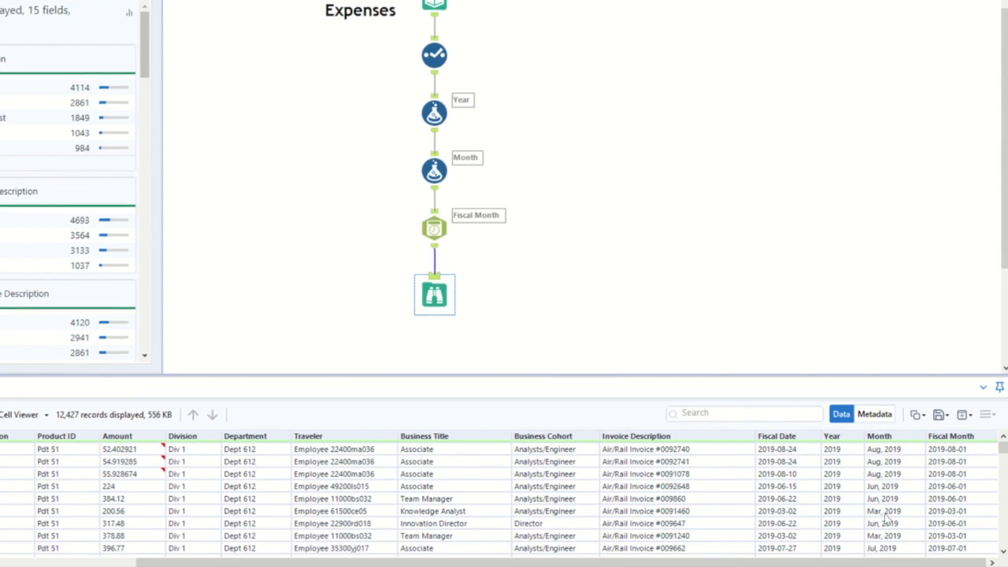
scroll(880, 516, "down", 6)
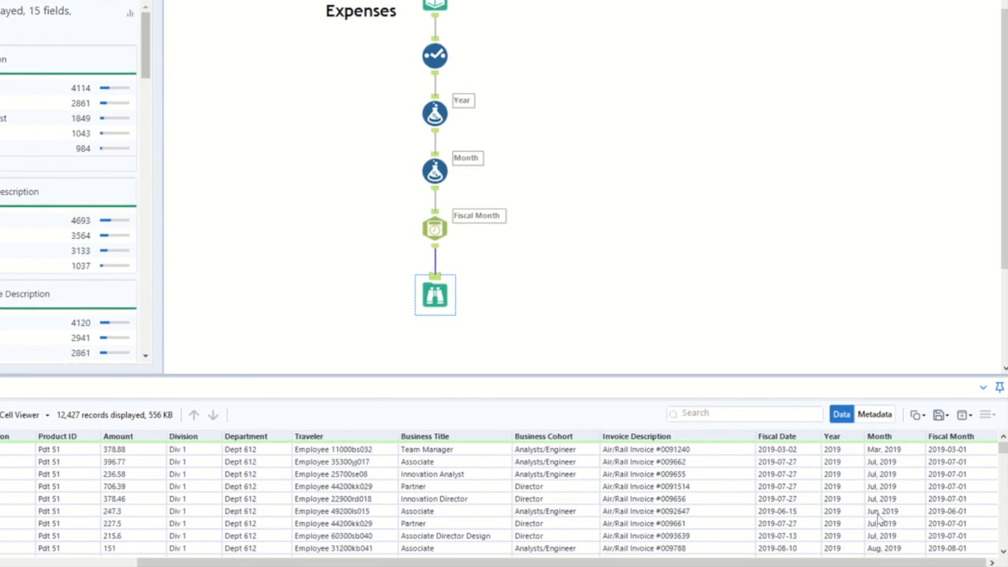
scroll(880, 524, "down", 3)
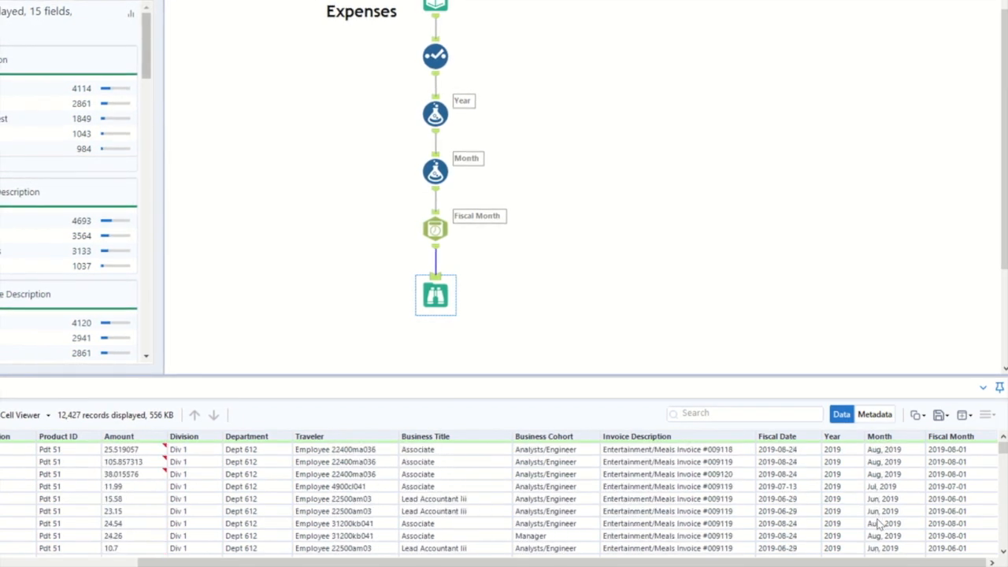
scroll(880, 523, "down", 4)
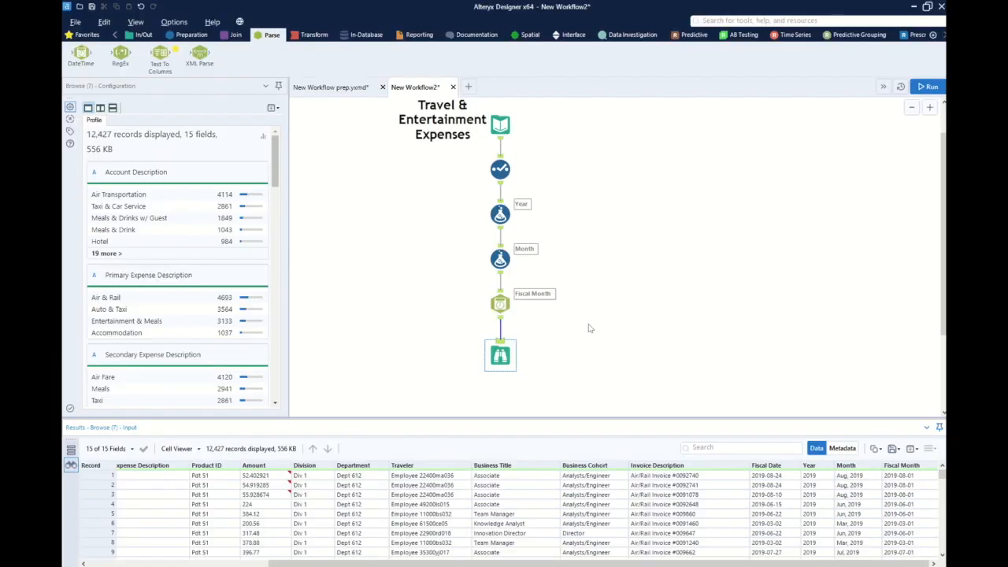
Step: Group the two Formula tools and the DateTime tool into a new container, without the Browse tool
left_click(444, 214)
left_click_drag(443, 214, 556, 319)
right_click(498, 307)
left_click(552, 379)
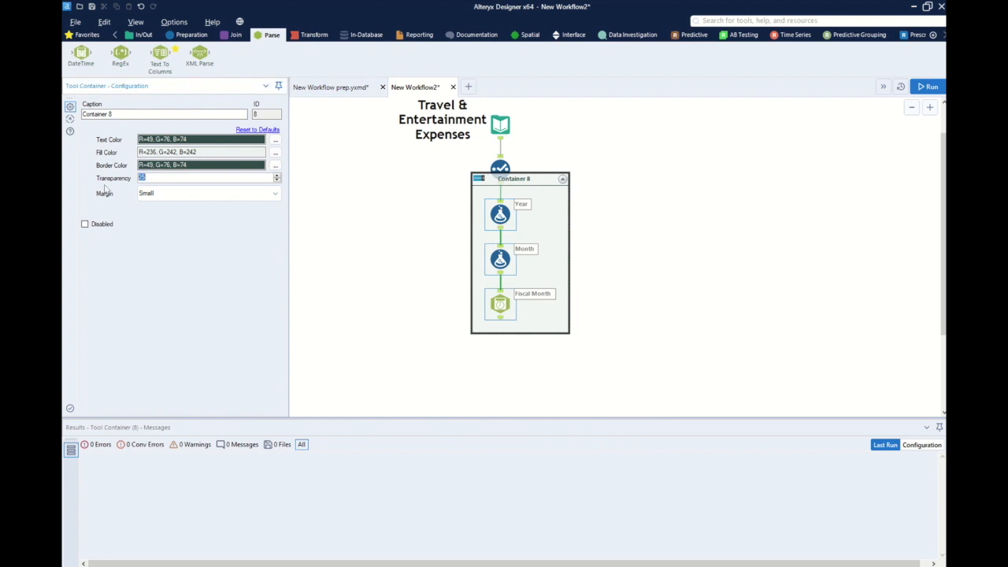
Step: Caption the container "Create Fiscal Dates", with transparency 80 and margin None, and position it just below the Select tool
left_click(162, 194)
left_click(158, 207)
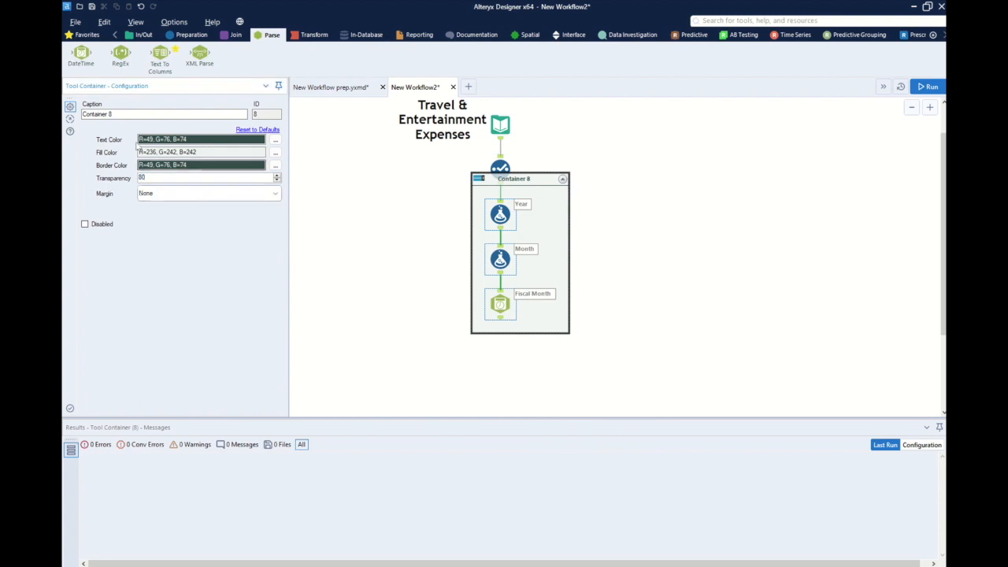
type("Create Fiscal Dates")
key("ctrl+r")
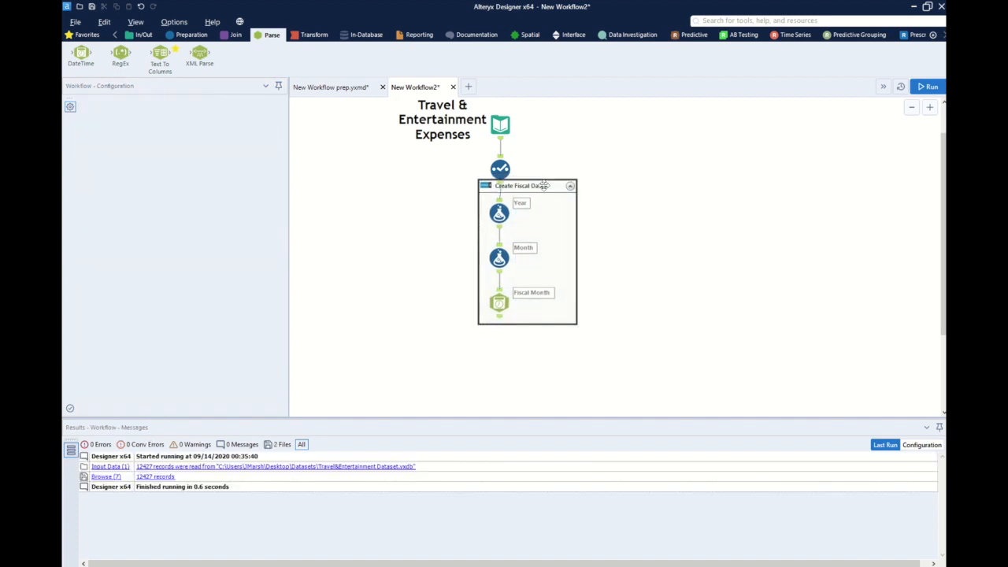
left_click(616, 294)
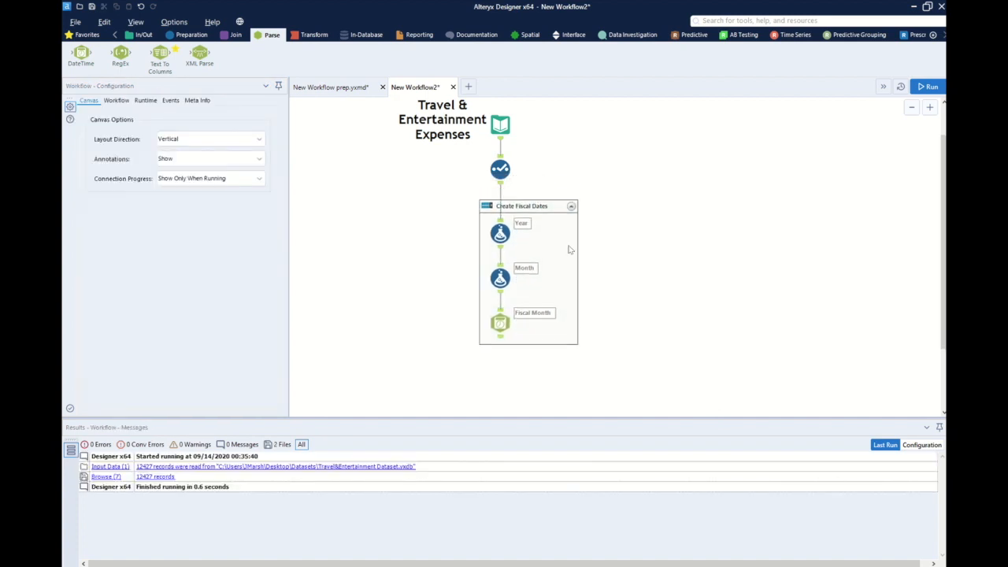
Step: Add a Summarize tool below and to the right of the Create Fiscal Dates container, connected to the DateTime tool's output
left_click(315, 36)
left_click_drag(240, 55, 500, 375)
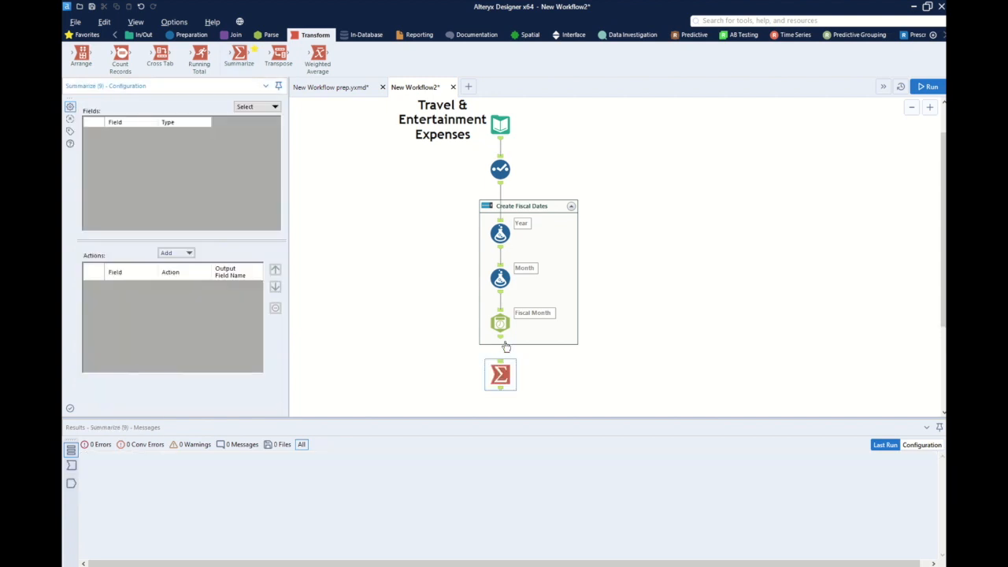
left_click_drag(501, 375, 635, 386)
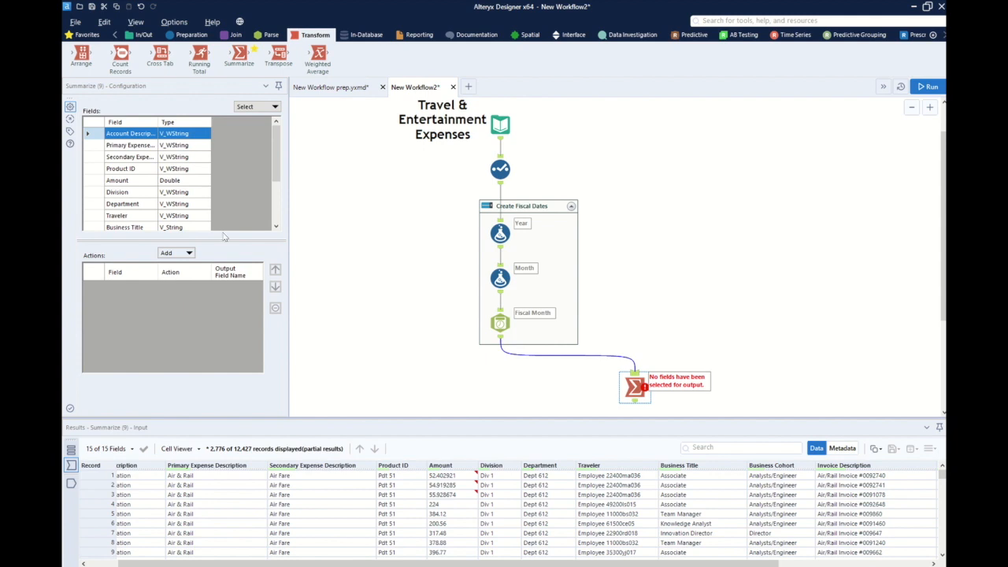
Step: Configure the Summarize tool to group by Product ID and sum Amount with the output name "Product Cost"
left_click(126, 168)
left_click(188, 254)
left_click(193, 266)
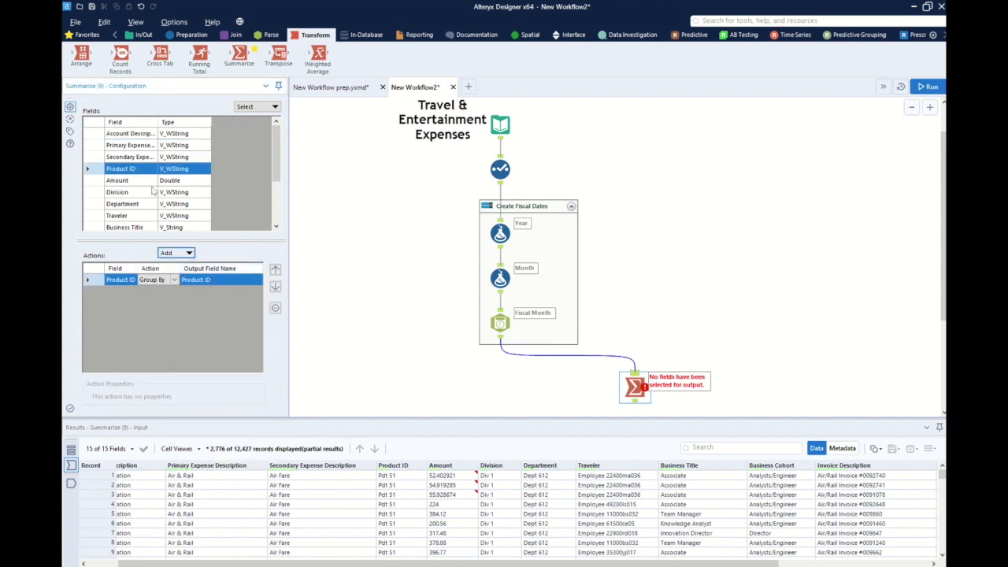
left_click(118, 180)
left_click(188, 253)
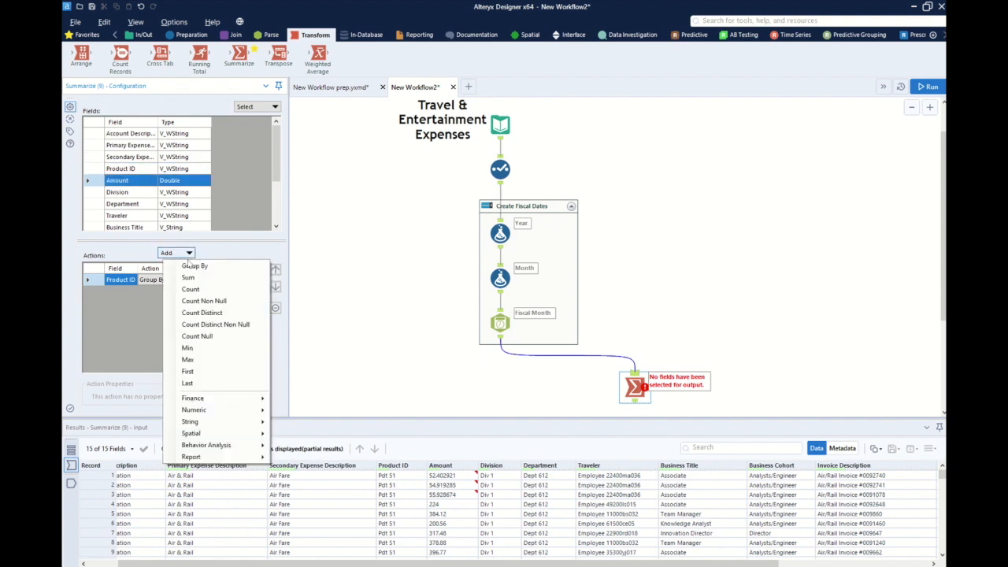
left_click(200, 283)
left_click(204, 292)
type("Product Cost")
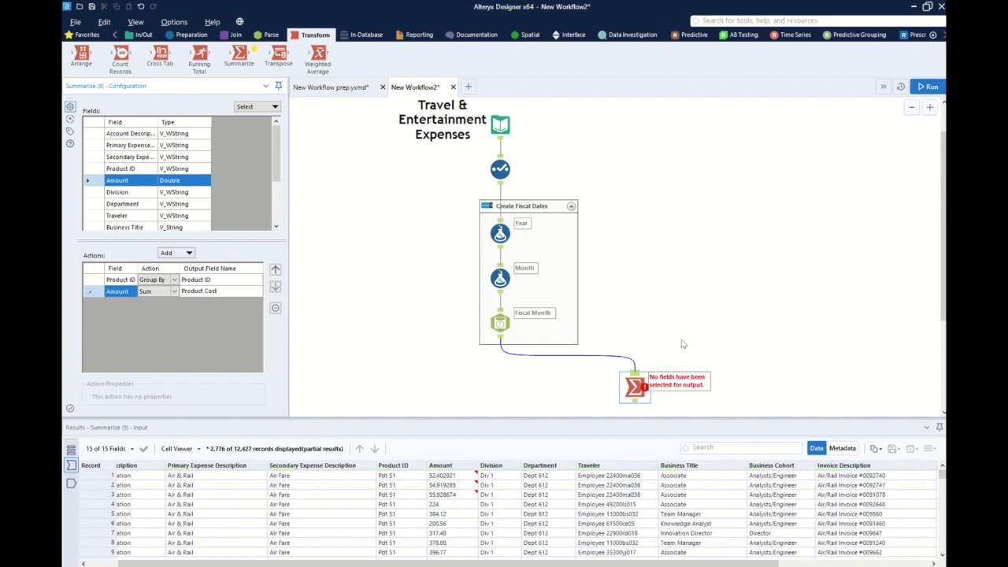
left_click(705, 334)
key("ctrl+r")
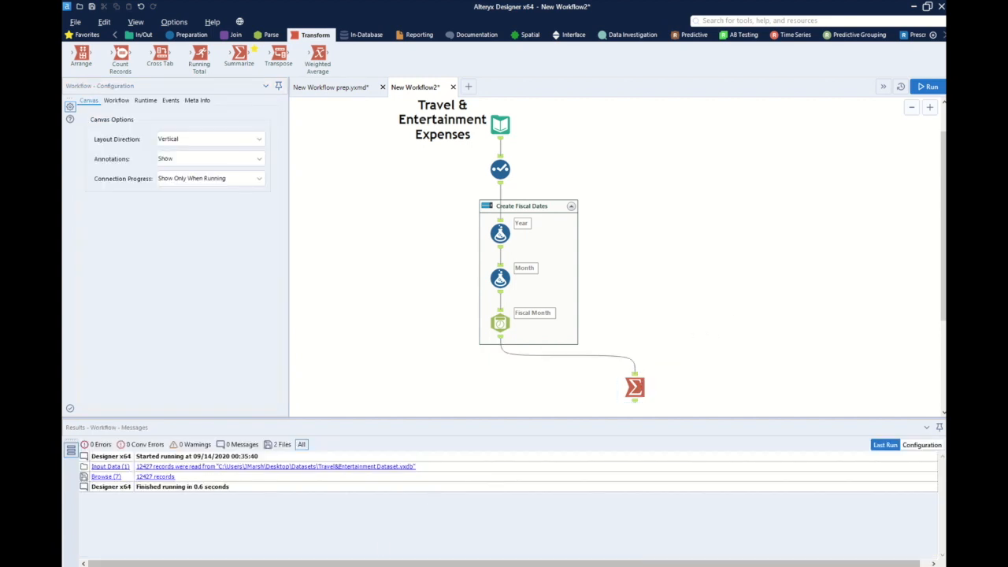
Step: Switch to File Explorer, open the Product Revenue database from the Datasets folder and review its Product ID and Product Revenue records
left_click(367, 565)
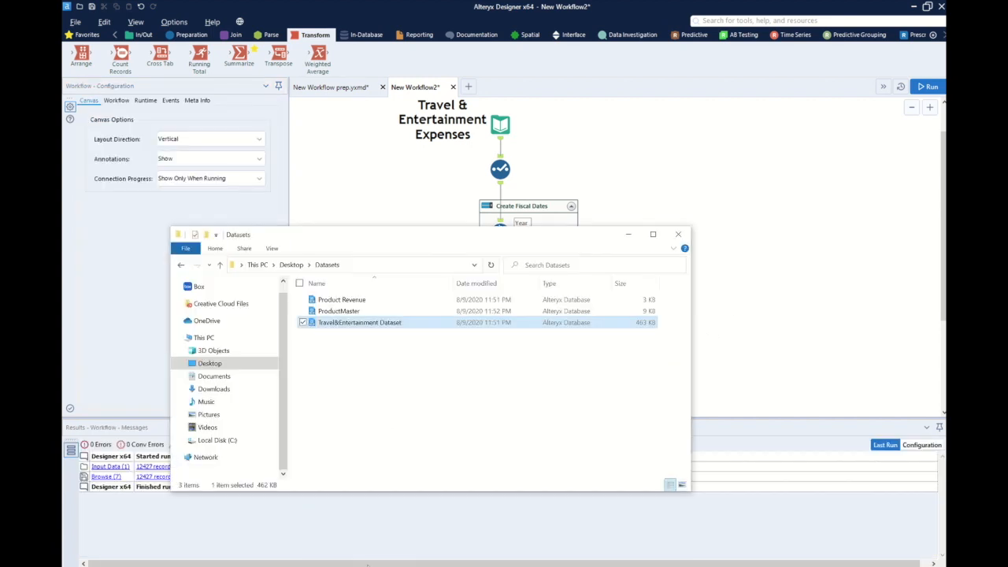
left_click(364, 301)
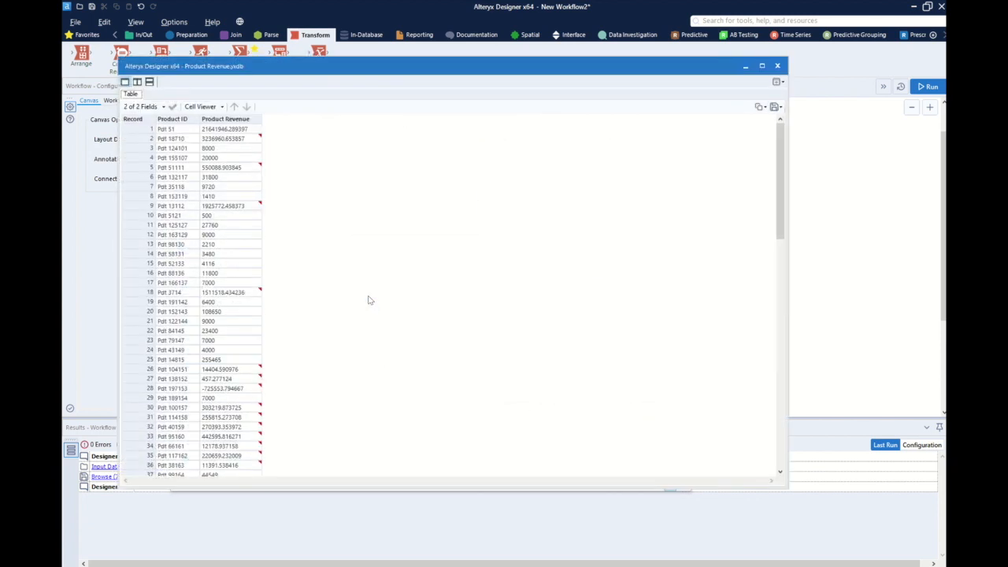
scroll(313, 234, "down", 8)
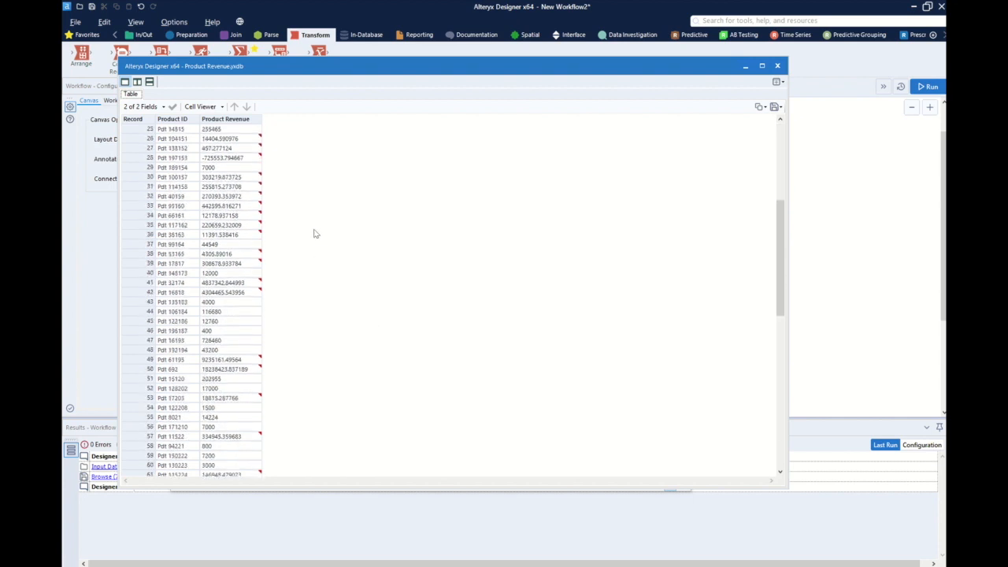
scroll(314, 234, "down", 4)
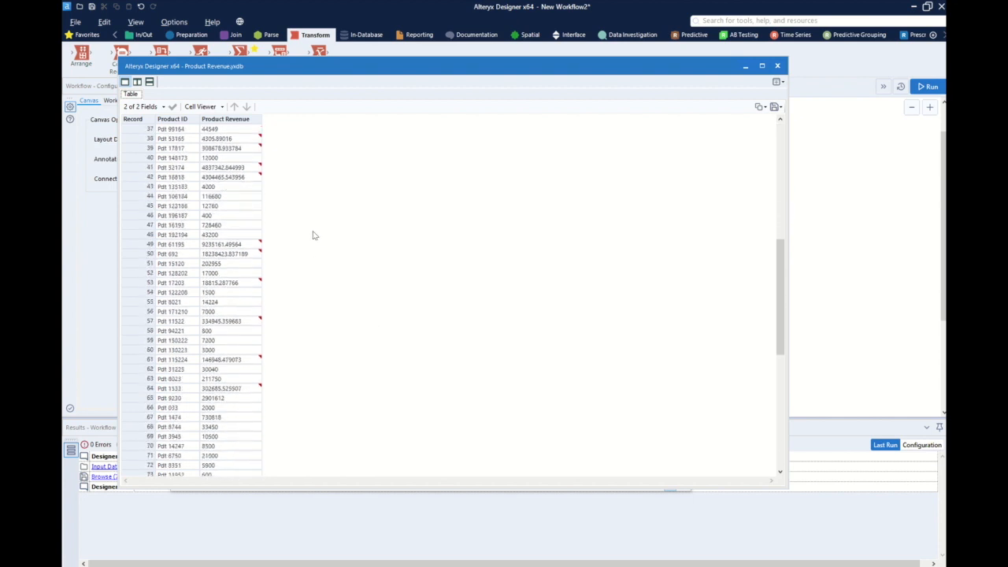
left_click(777, 66)
Step: Bring Product Revenue.yxdb from the Datasets folder onto the canvas as a second input and clear its annotation
left_click_drag(356, 298, 676, 126)
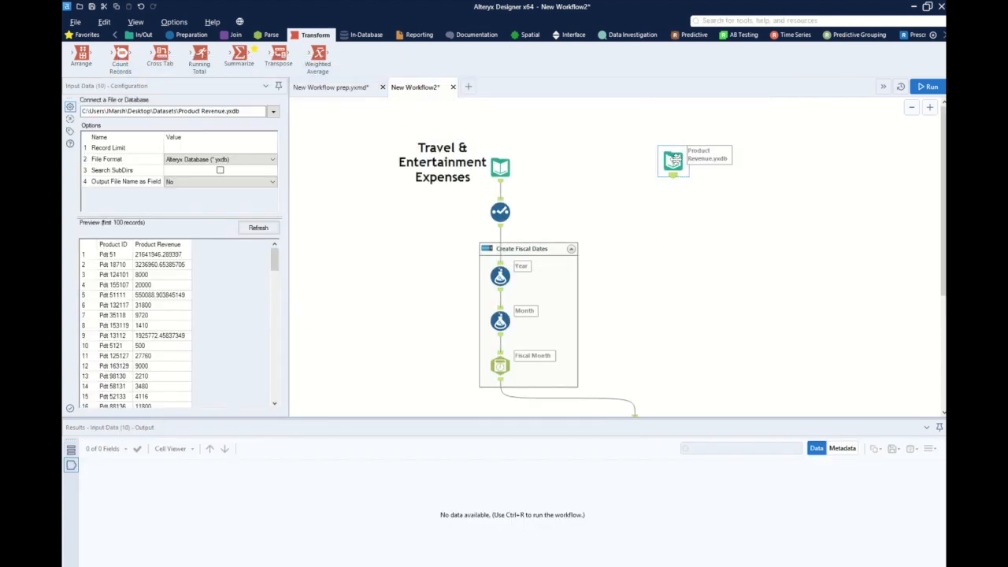
left_click(69, 132)
left_click(153, 248)
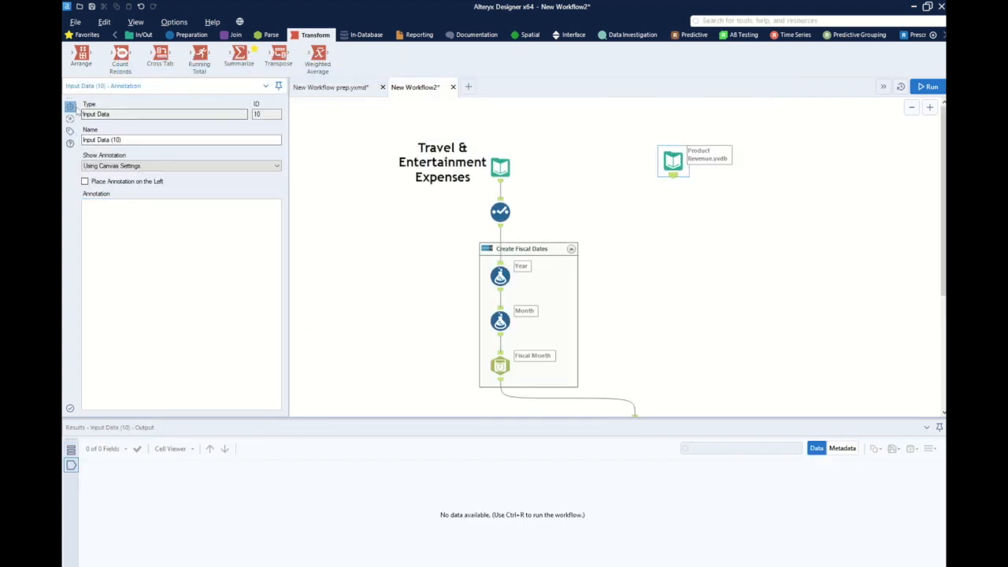
Step: Duplicate the "Travel & Entertainment Expenses" comment, place the copy beside the new input and change its text to "Product Revenue"
left_click(443, 164)
key("ctrl+c")
key("ctrl+v")
left_click(609, 151)
left_click(214, 163)
key("ctrl+a")
type("Product Revenue")
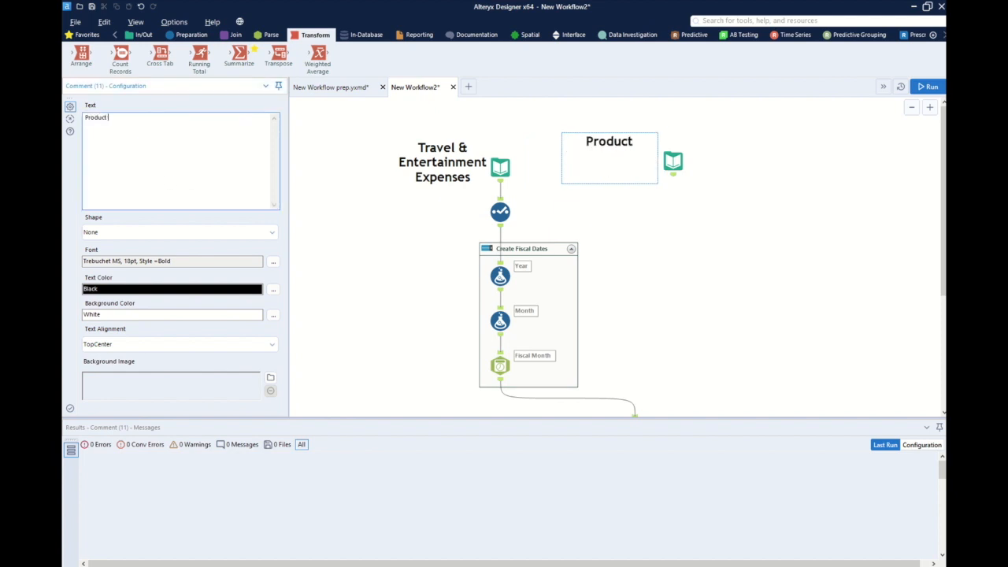
left_click(649, 227)
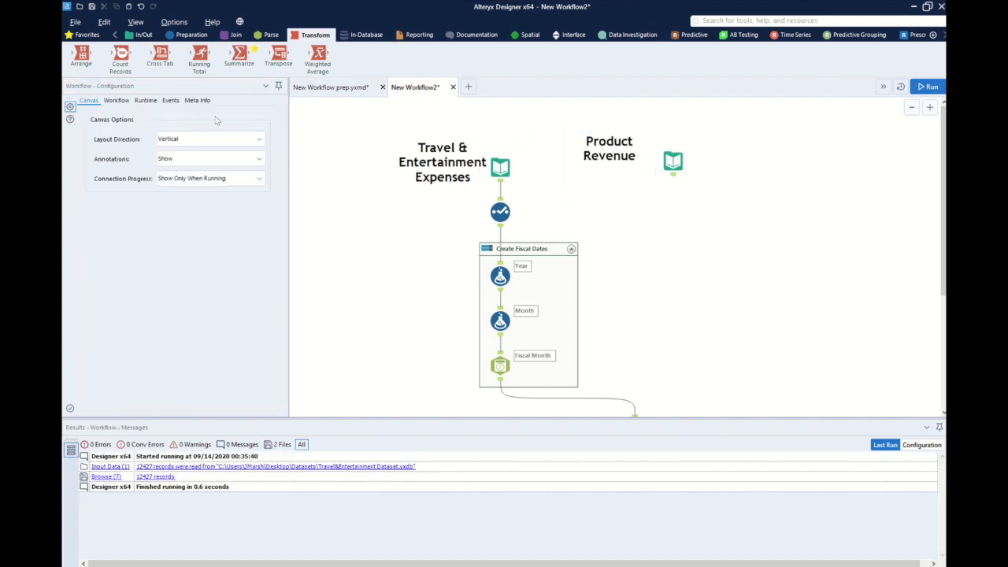
Step: Connect a Select tool and a Summarize tool below the Product Revenue input, with the Summarize tool level with the existing one
left_click(192, 35)
left_click_drag(634, 55, 672, 205)
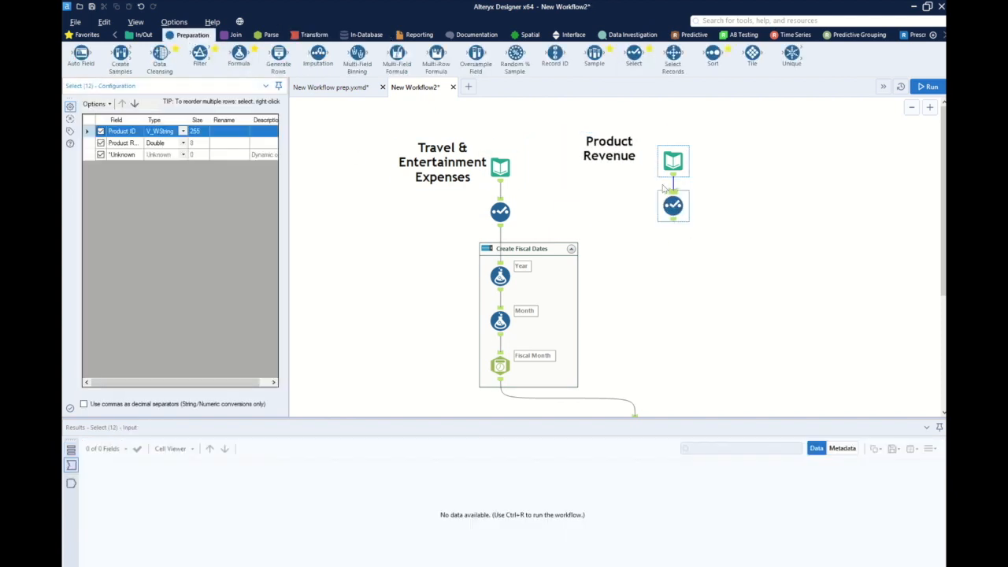
left_click(315, 35)
left_click_drag(240, 55, 673, 268)
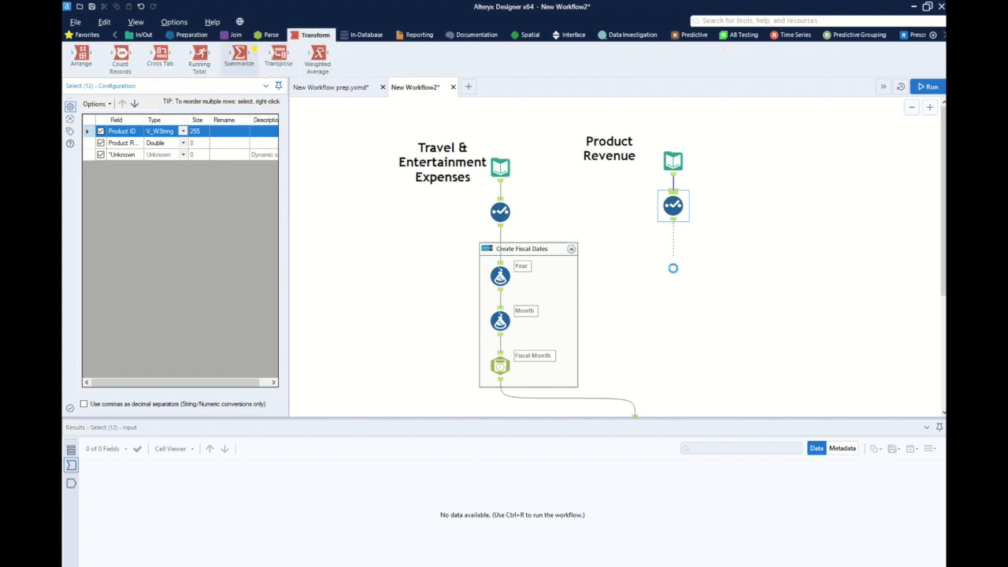
scroll(673, 268, "down", 2)
left_click_drag(670, 133, 666, 284)
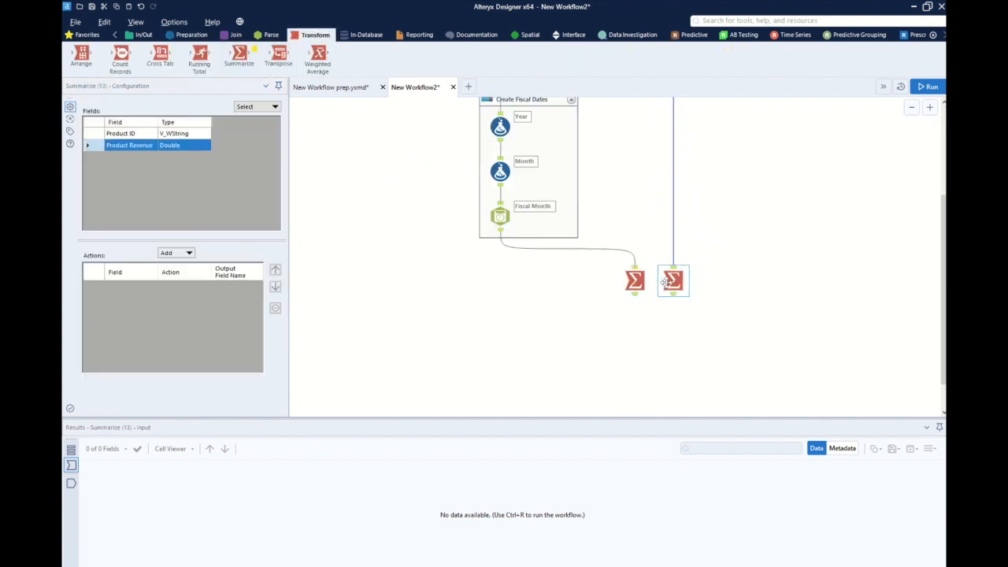
Step: Configure the new Summarize tool to group by Product ID and sum Product Revenue with the output name "Product Revenue"
left_click(100, 135)
left_click(175, 252)
left_click(180, 265)
left_click(175, 252)
left_click(181, 275)
left_click(243, 298)
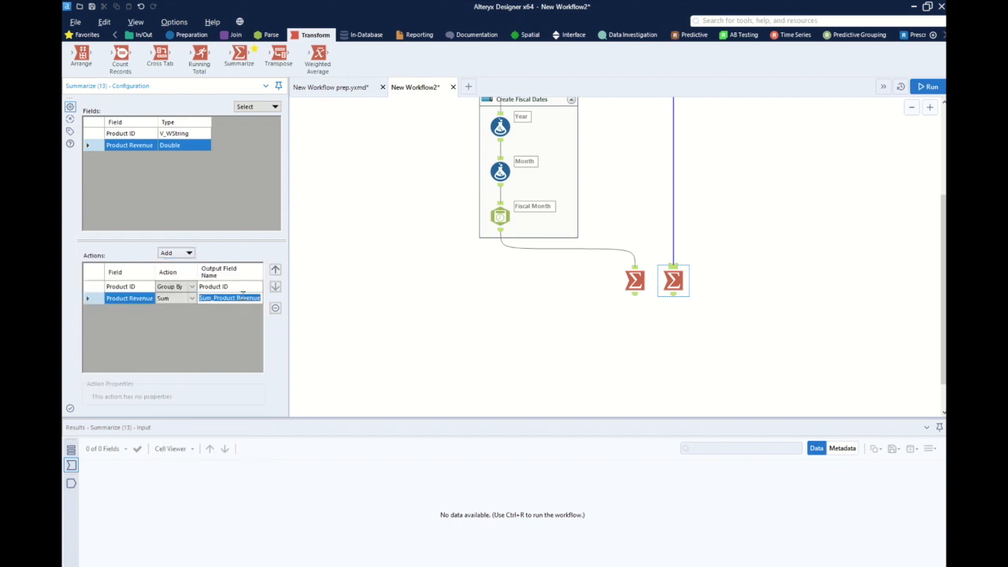
key("BackSpace")
key("BackSpace")
key("BackSpace")
key("BackSpace")
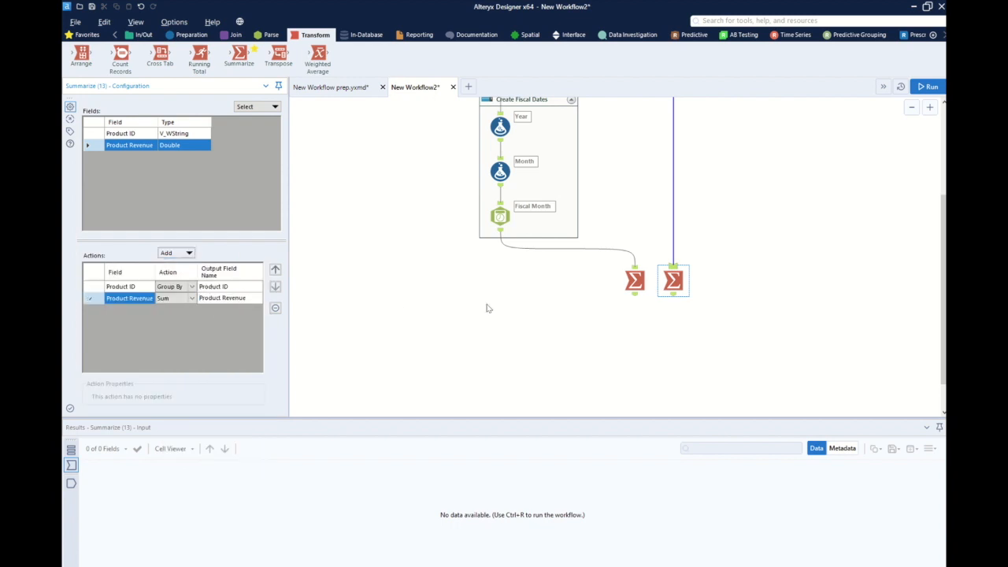
left_click(635, 325)
key("ctrl+r")
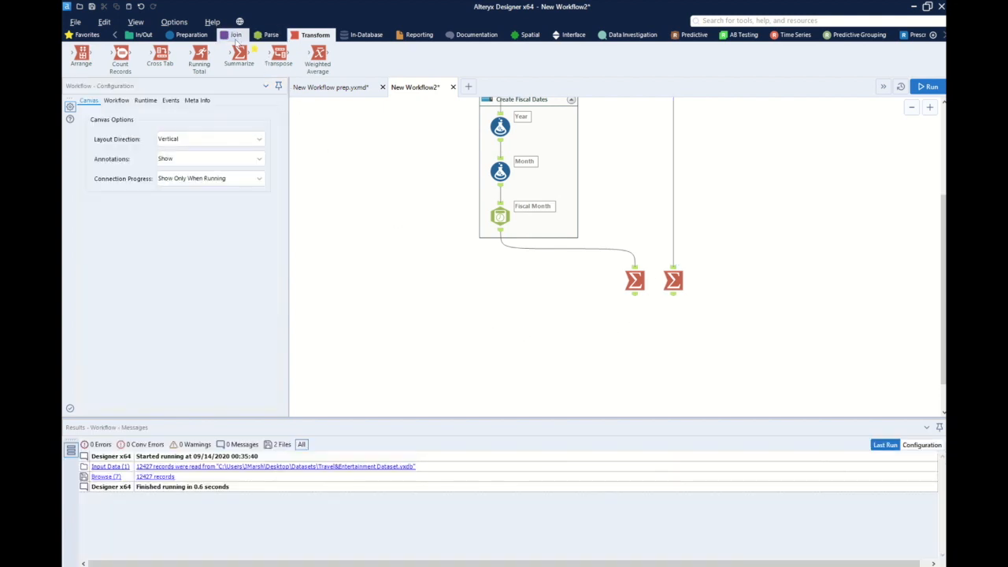
Step: Add a Join tool centred below the two Summarize tools, with the cost summary as left input and the revenue summary as right
left_click(235, 35)
left_click_drag(197, 53, 660, 333)
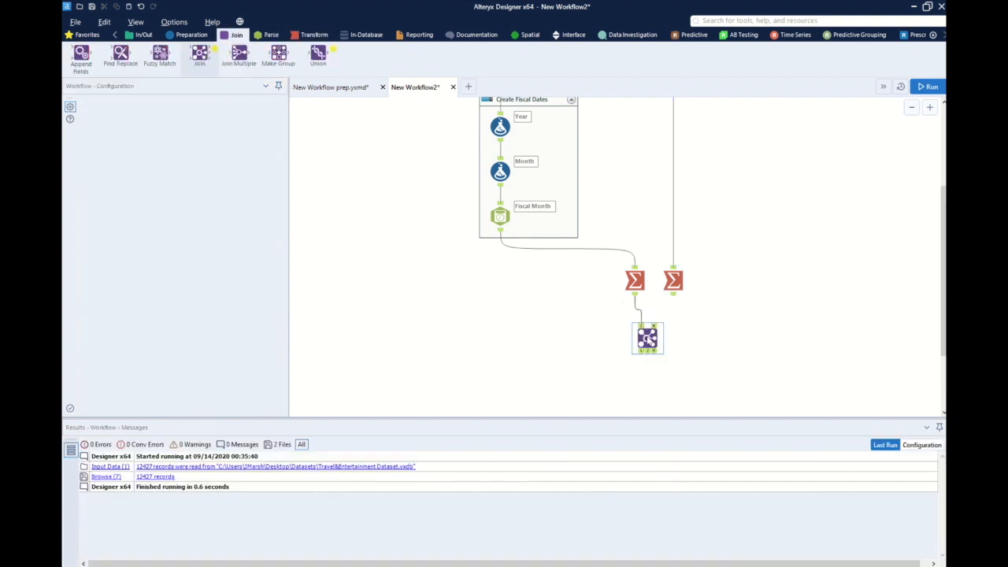
key("ctrl+r")
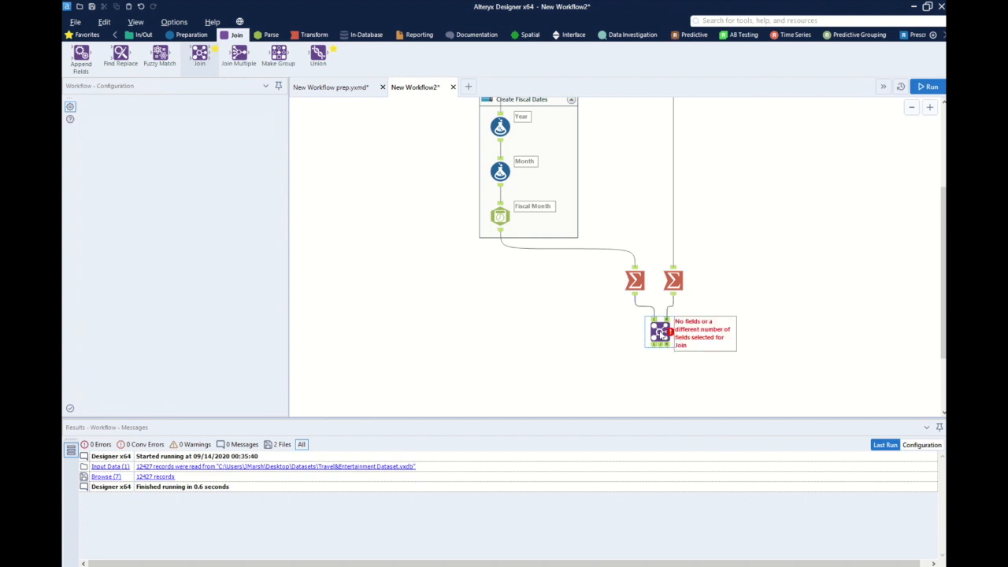
left_click_drag(660, 331, 653, 331)
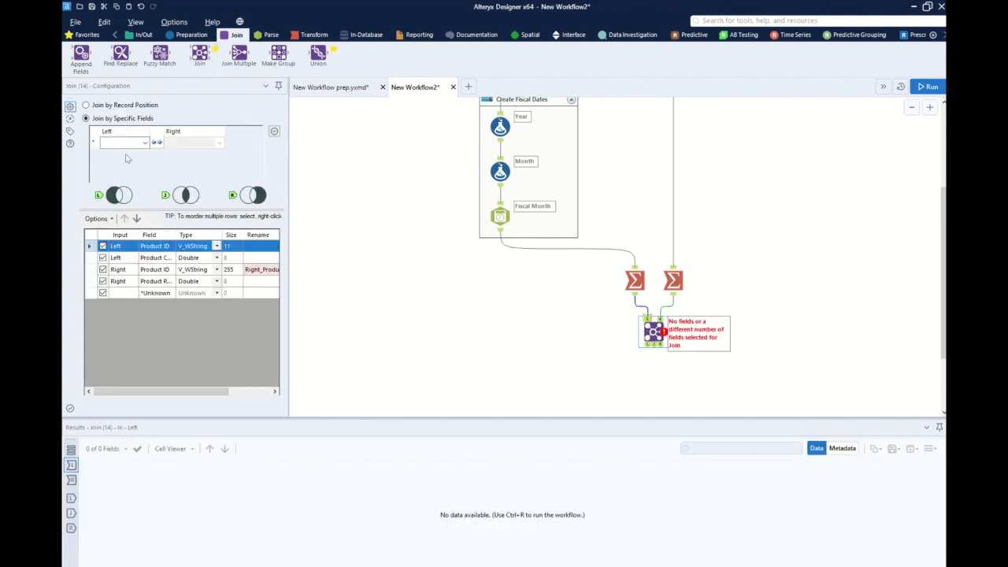
Step: Join both inputs on Product ID and exclude the right input's Product ID field from the output
left_click(124, 143)
left_click(138, 155)
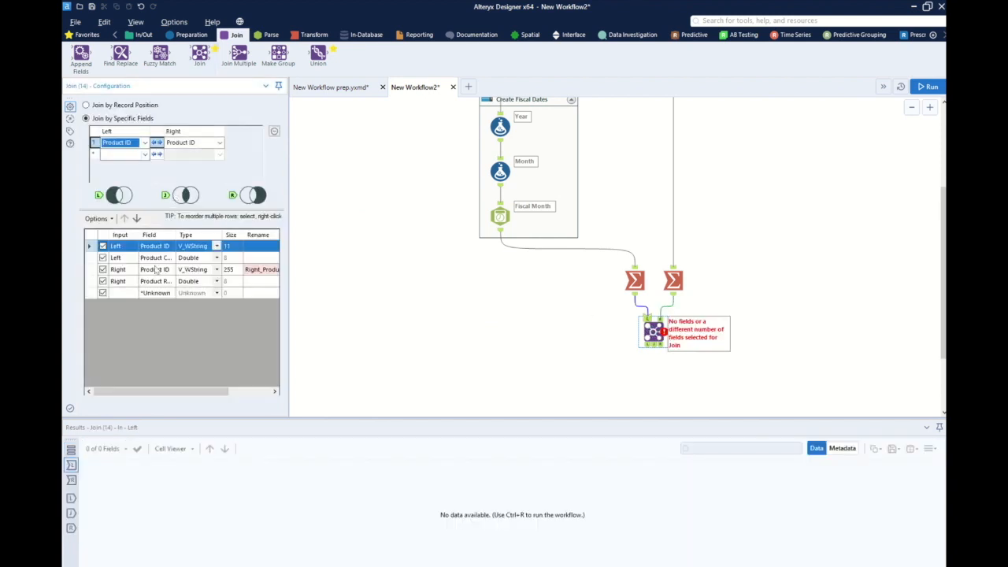
left_click(103, 271)
Step: Annotate the Join tool as "Join Cost & Revenue by ID"
left_click(70, 131)
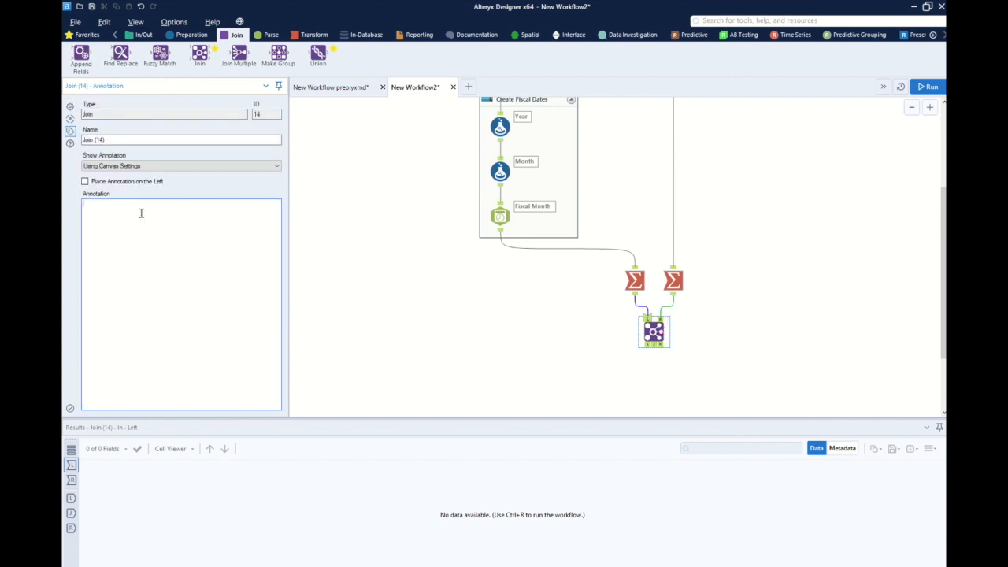
type("by ID")
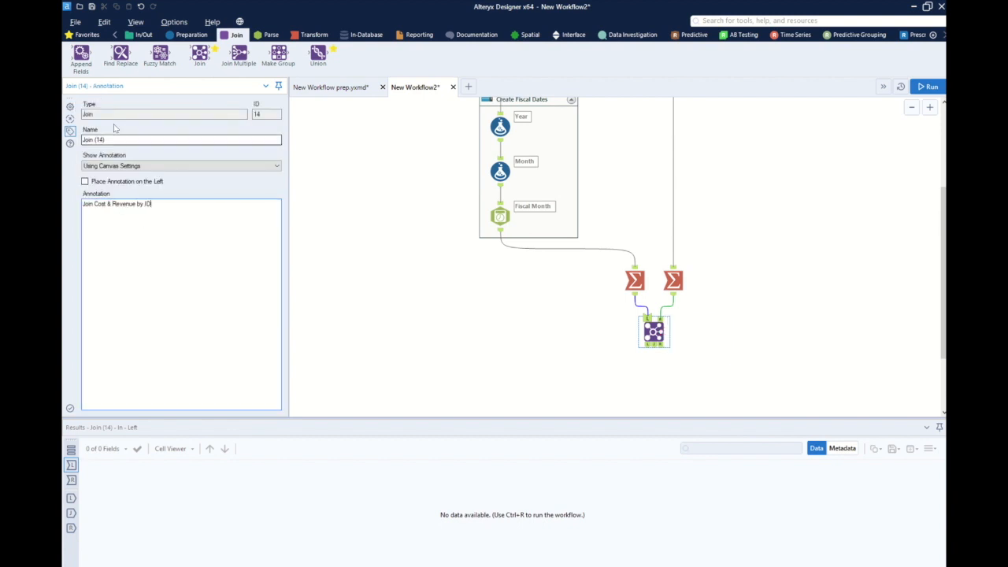
left_click(71, 107)
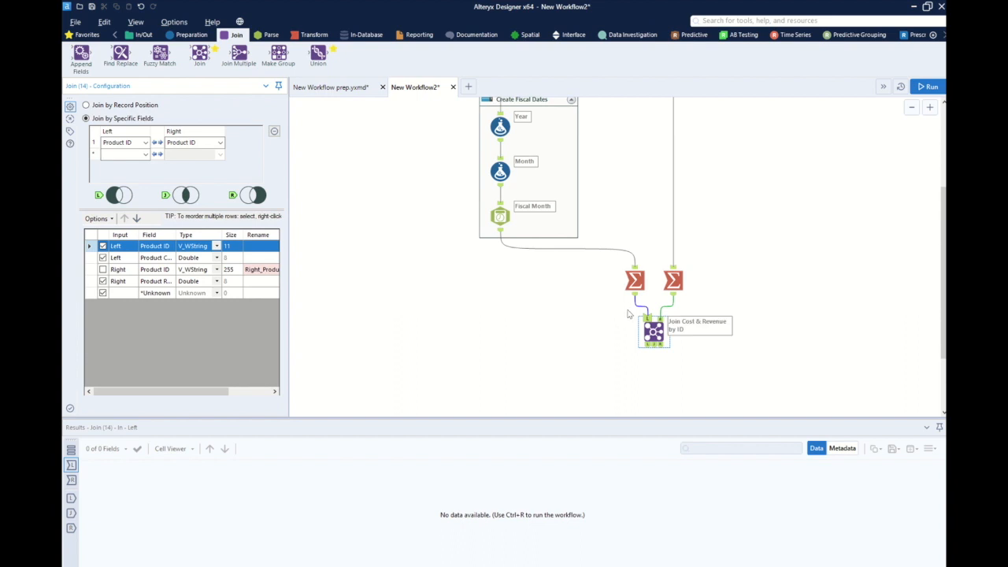
Step: Add a Formula tool to the Join's left output that creates a Product Revenue column with the expression 0 and data type Double
left_click(191, 34)
left_click_drag(243, 65, 646, 398)
left_click(143, 114)
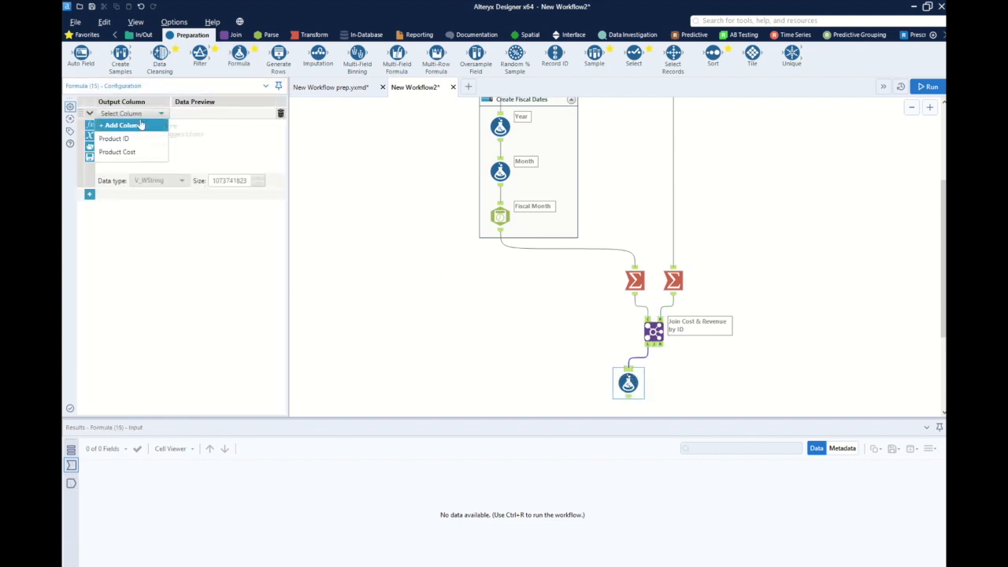
left_click(140, 126)
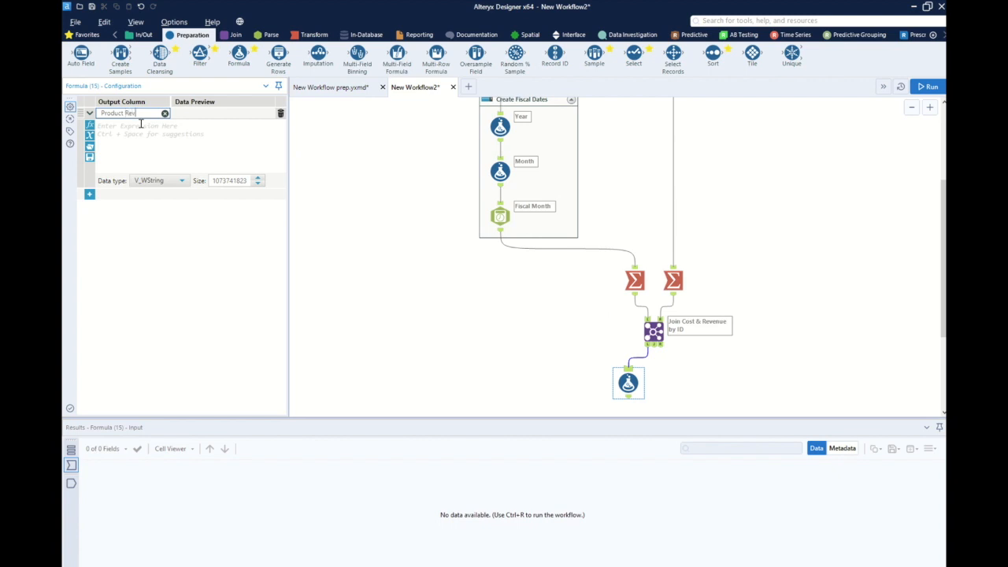
left_click(164, 134)
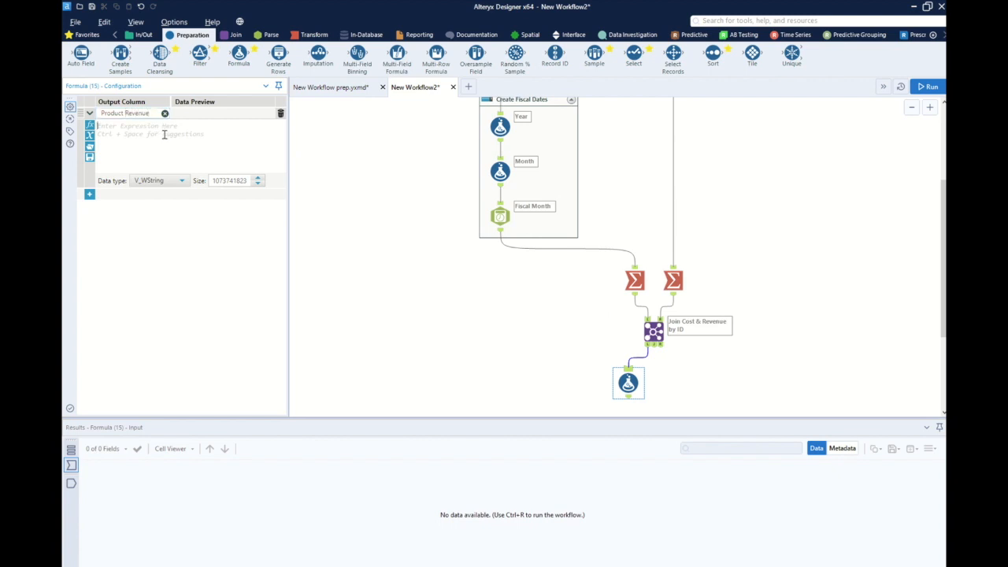
type("[")
left_click(146, 181)
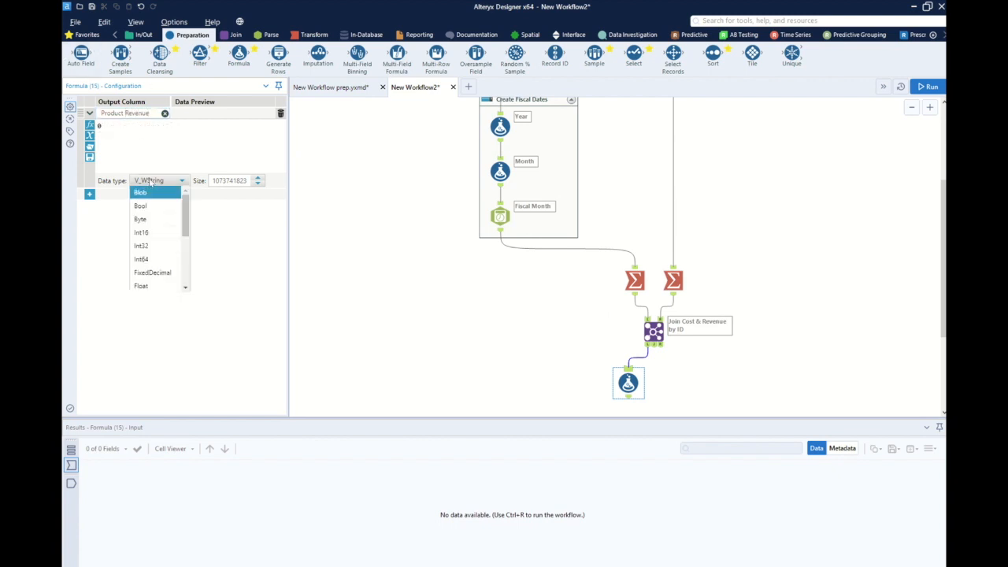
scroll(162, 252, "down", 1)
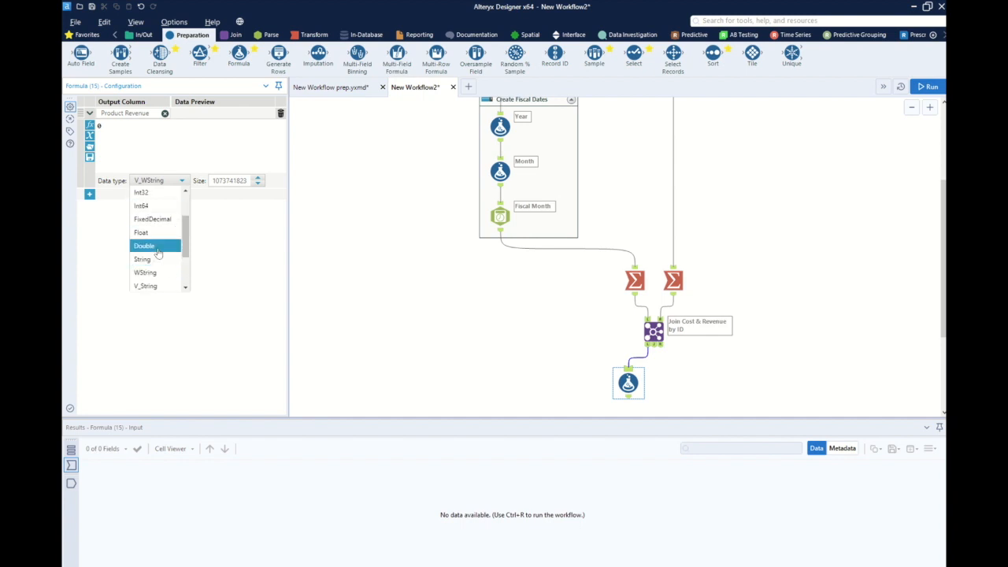
left_click(150, 246)
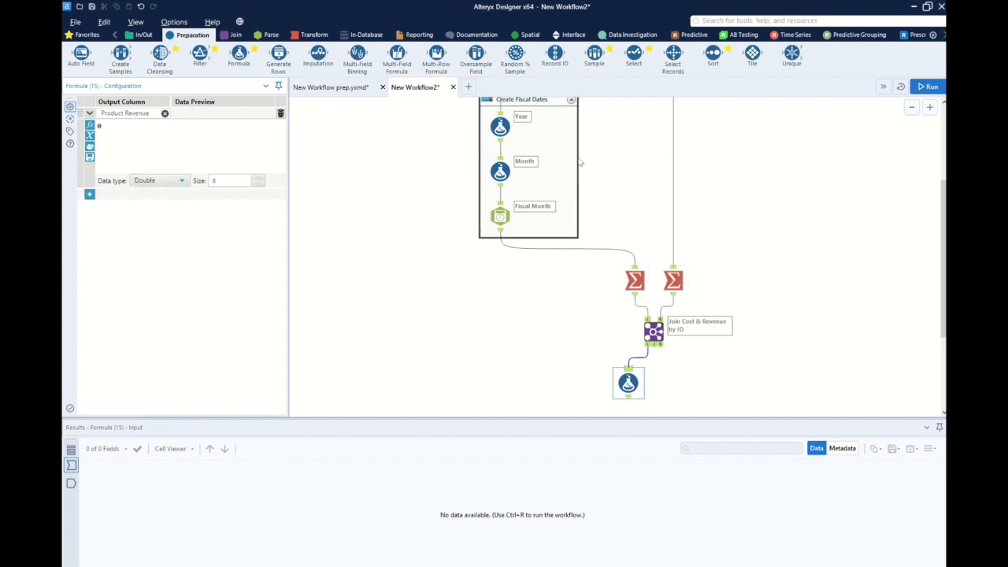
Step: Add a Union tool connected to the Join's middle (J) output and position it below the level of the Formula tool
scroll(652, 226, "down", 1)
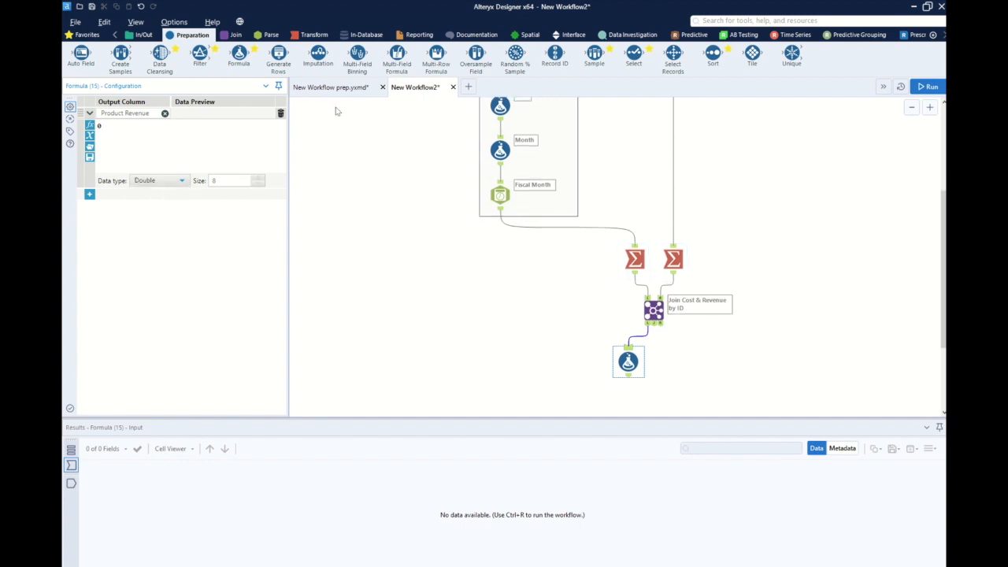
left_click(236, 34)
left_click_drag(313, 61, 654, 361)
scroll(658, 354, "down", 4)
left_click_drag(645, 269, 643, 326)
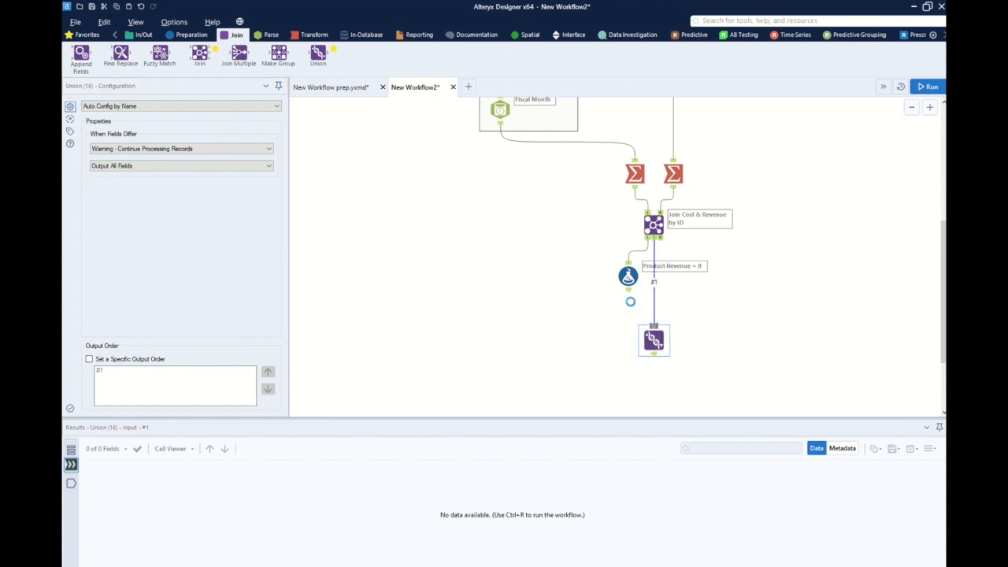
Step: Connect the Formula tool's output to the Union tool and place the Formula's annotation on the left
left_click_drag(628, 290, 654, 324)
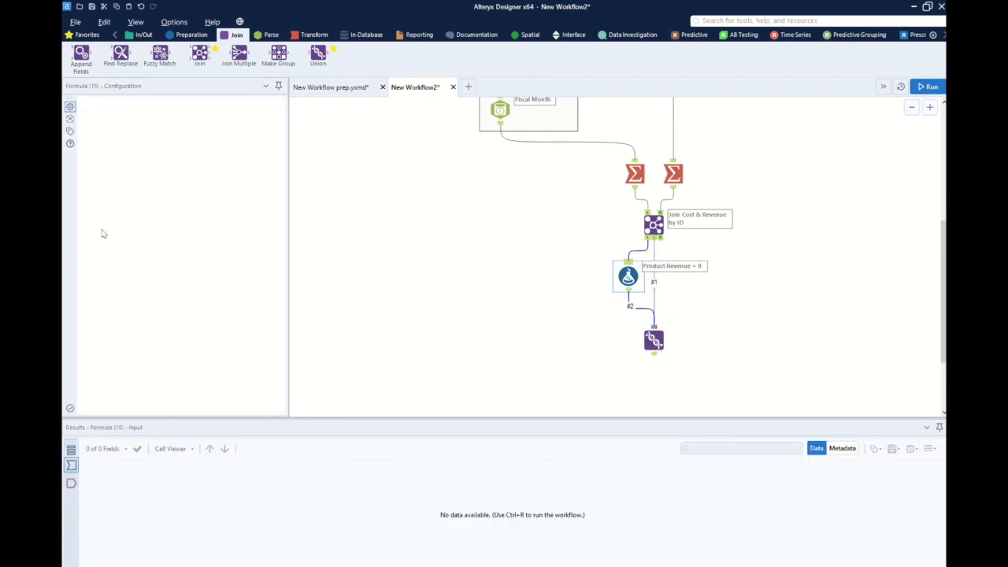
left_click(69, 131)
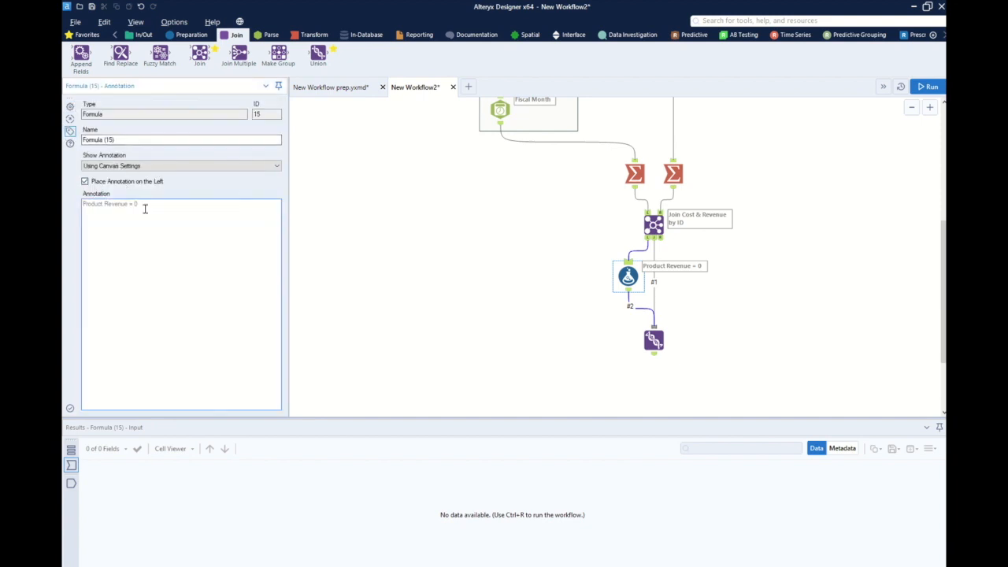
left_click(70, 107)
left_click(657, 341)
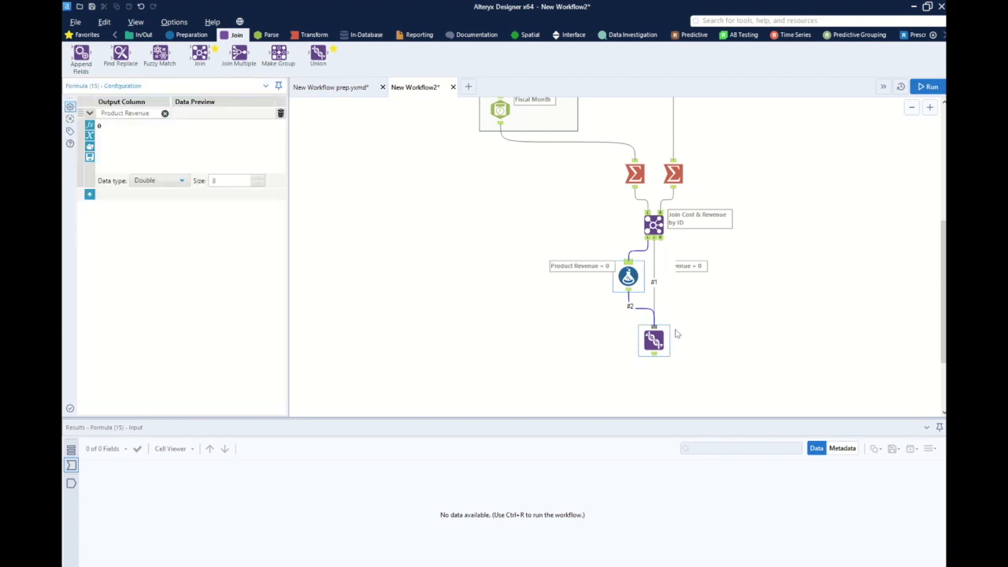
left_click(686, 325)
Step: Add a Browse tool to the Union's output, run the workflow and review the combined cost and revenue records
left_click(656, 340)
key("ctrl+shift+b")
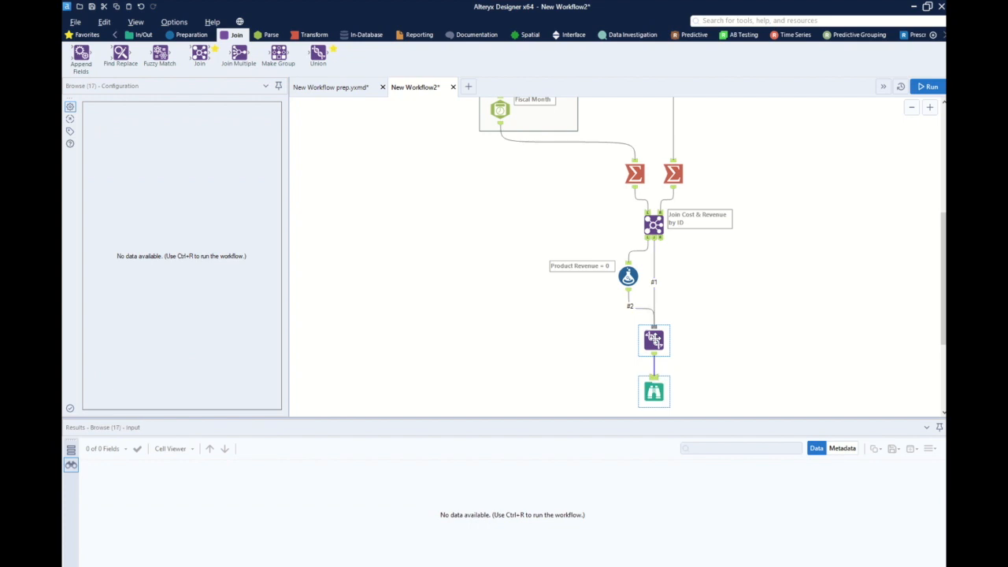
key("ctrl+r")
left_click(655, 393)
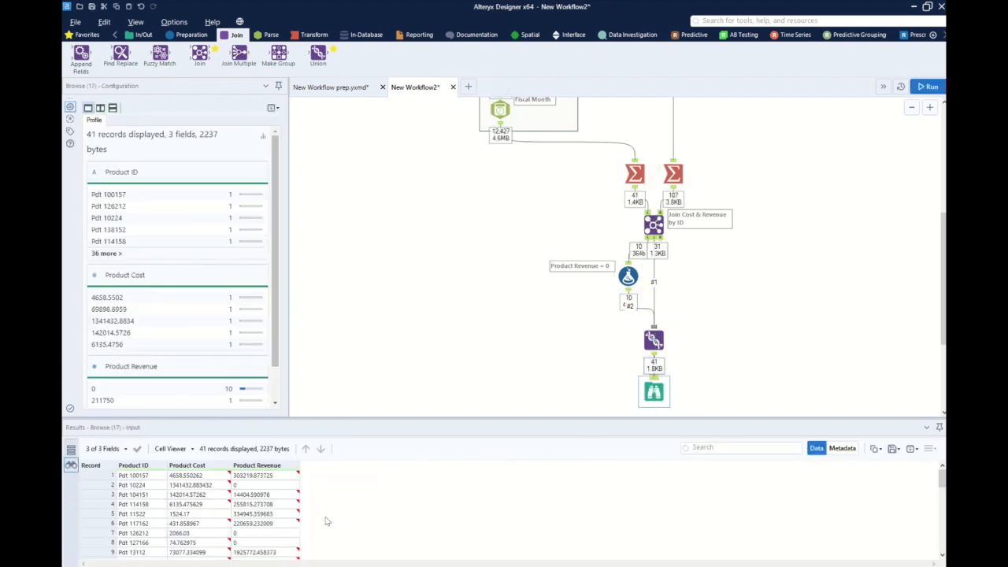
scroll(285, 512, "down", 6)
scroll(283, 517, "down", 4)
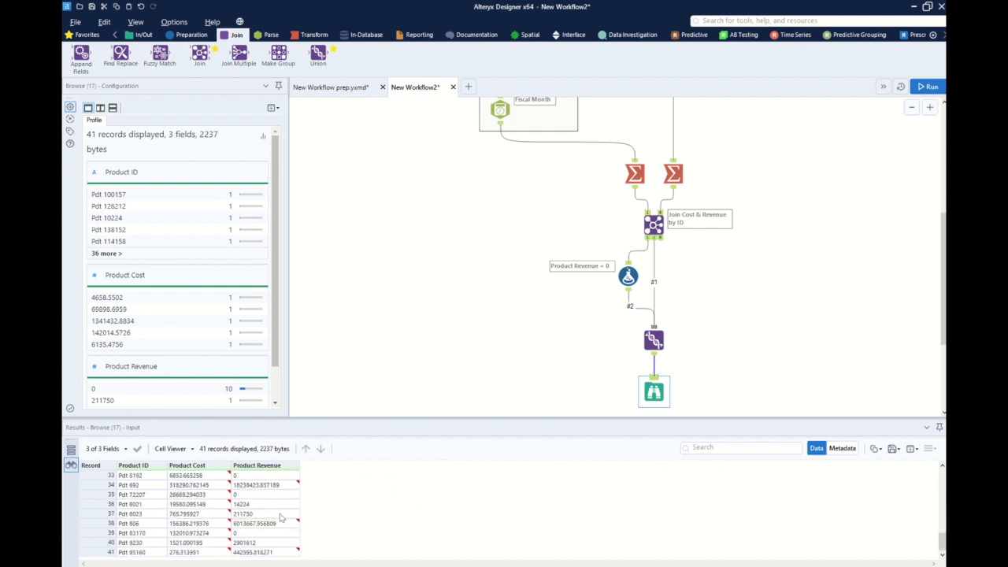
left_click(721, 329)
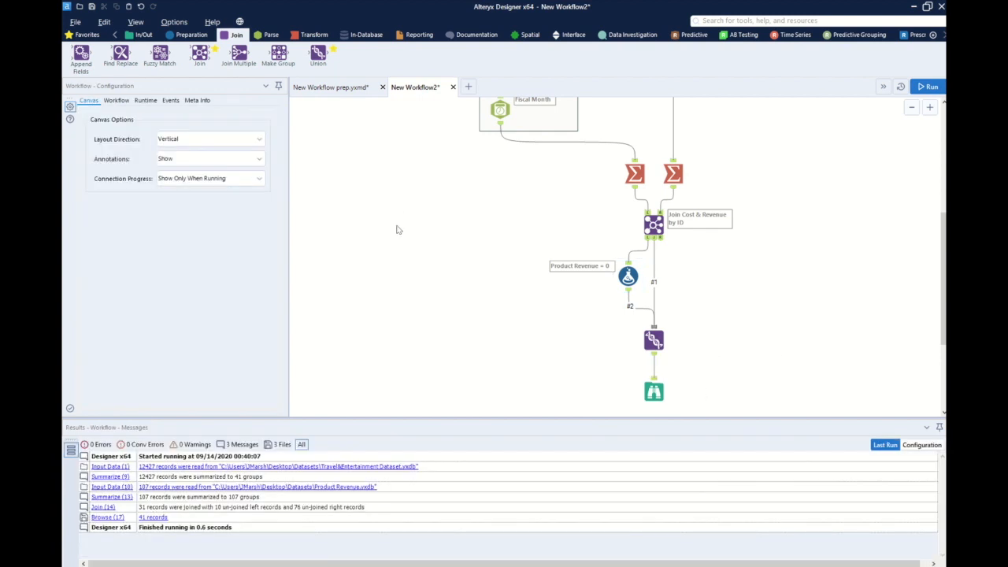
Step: Add a Find Replace tool after the Fiscal Month tool and connect the Union's output to its replace (R) input
left_click_drag(121, 56, 502, 401)
scroll(523, 339, "down", 3)
left_click_drag(653, 249, 513, 297)
Step: Configure Find Replace to match the entire field on Product ID and append Product Cost and Product Revenue to each record
left_click(109, 140)
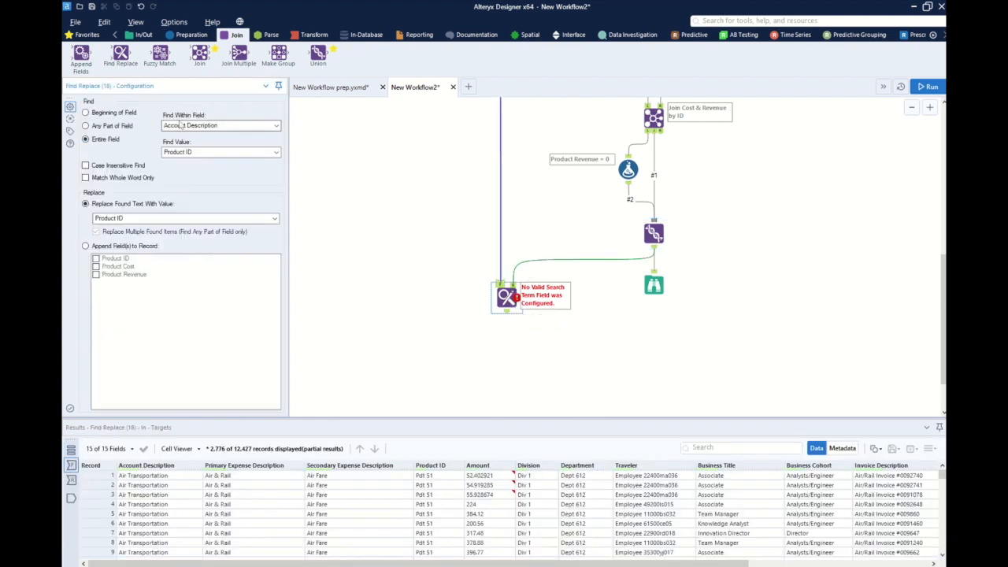
left_click(176, 127)
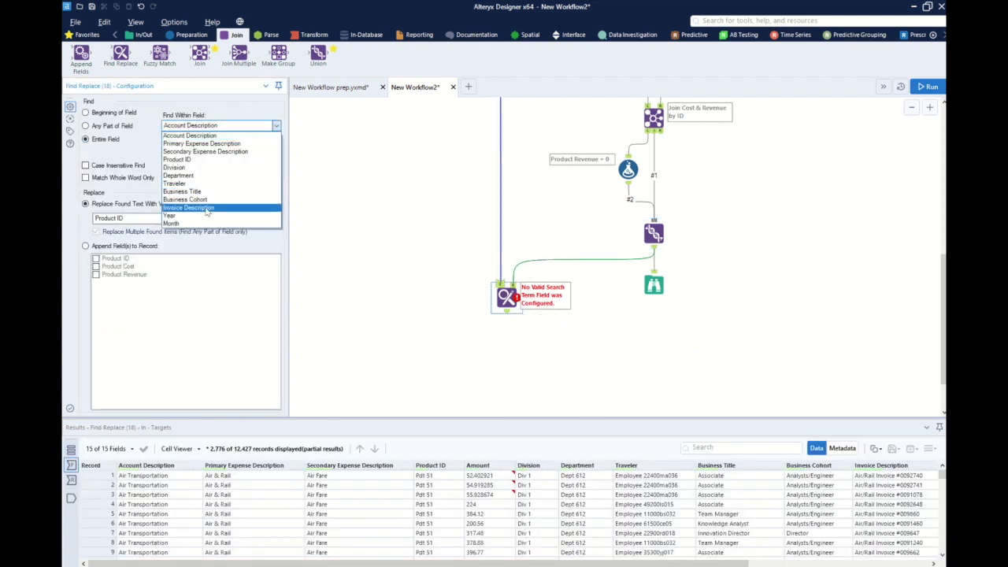
left_click(197, 160)
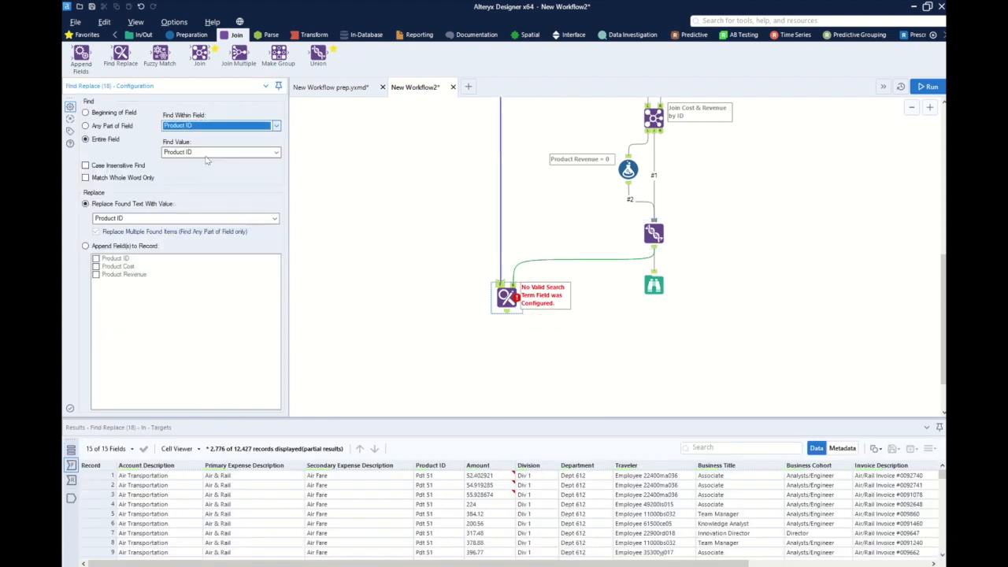
left_click(96, 247)
left_click(96, 267)
left_click(97, 274)
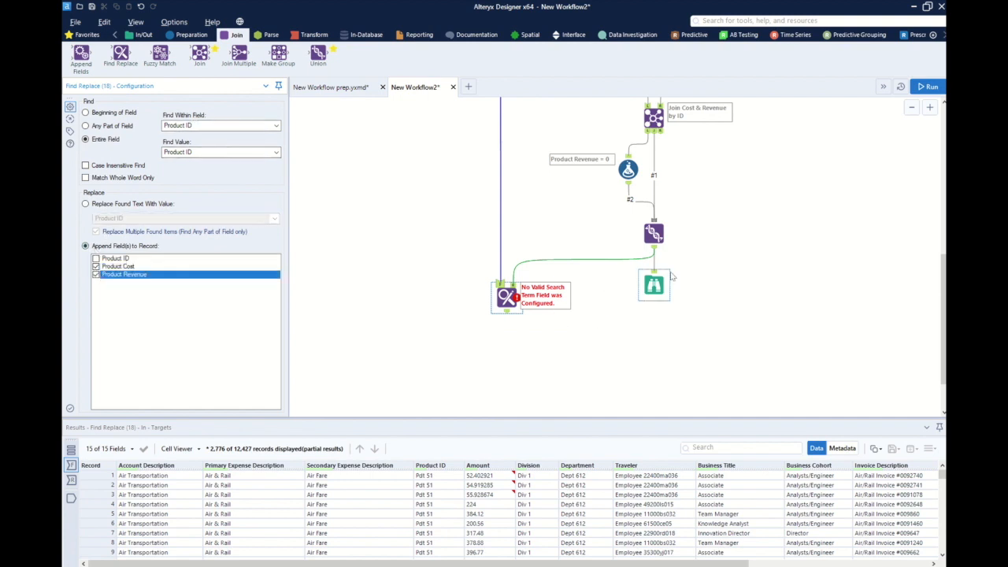
Step: Delete the Browse tool attached to the Union's output
key("ctrl+r")
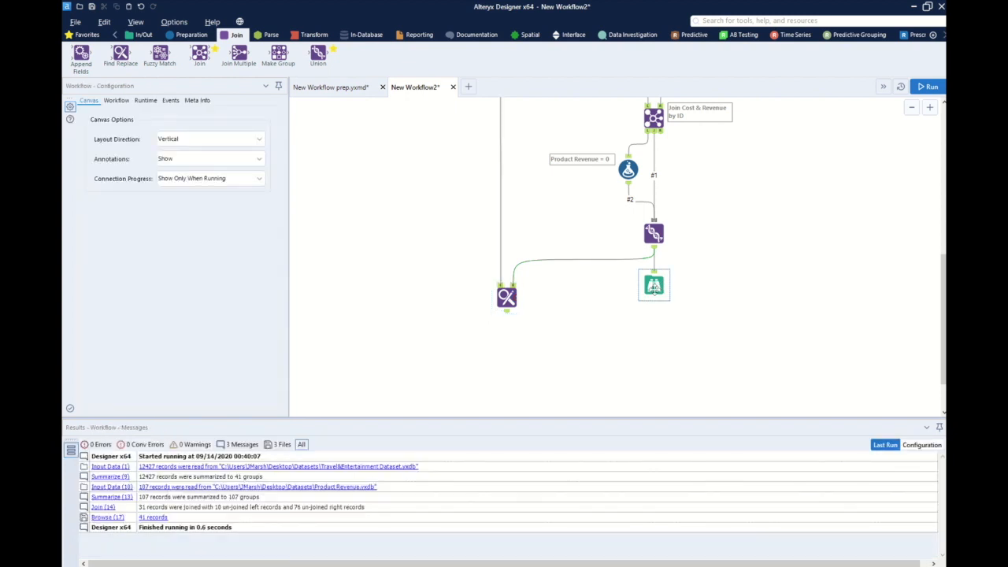
left_click(654, 285)
left_click(630, 271)
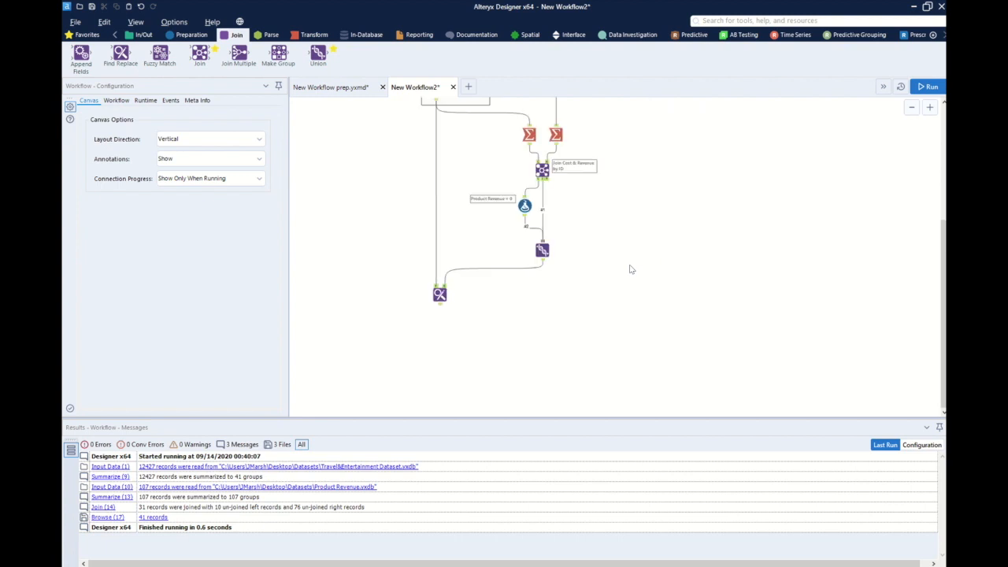
Step: Open the ProductMaster file from the Datasets folder and examine its fields and product records
scroll(631, 270, "up", 5)
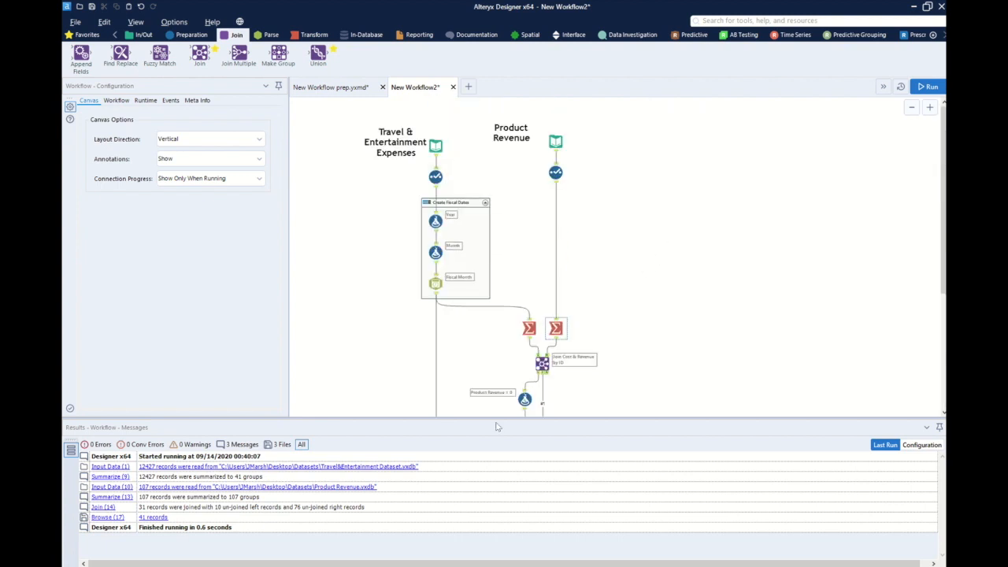
left_click(397, 565)
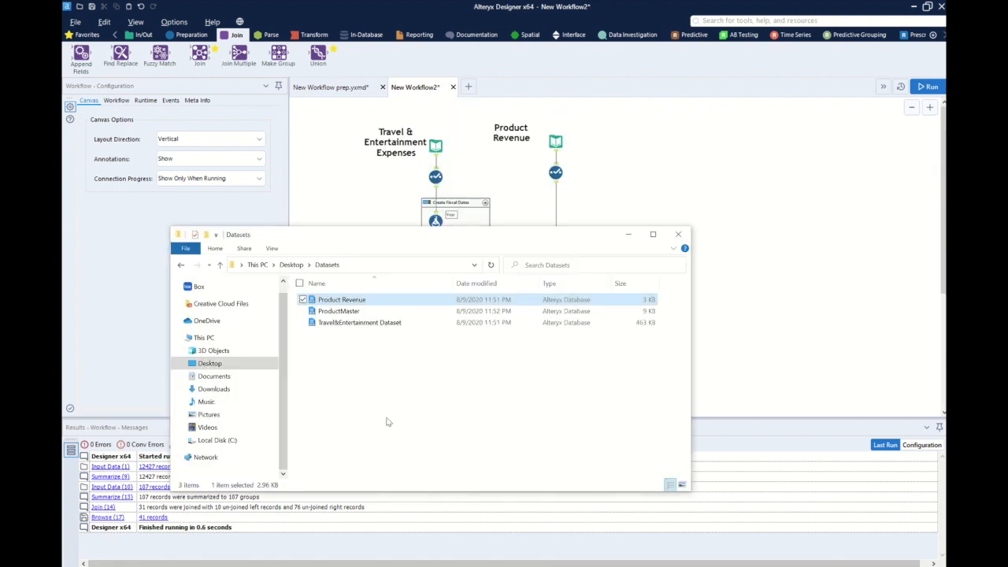
left_click(349, 313)
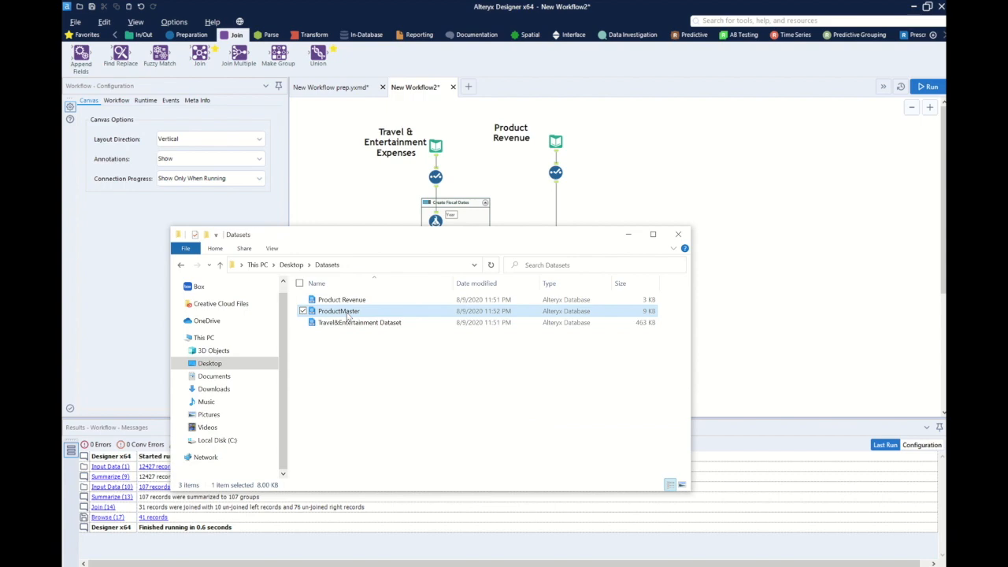
double_click(349, 313)
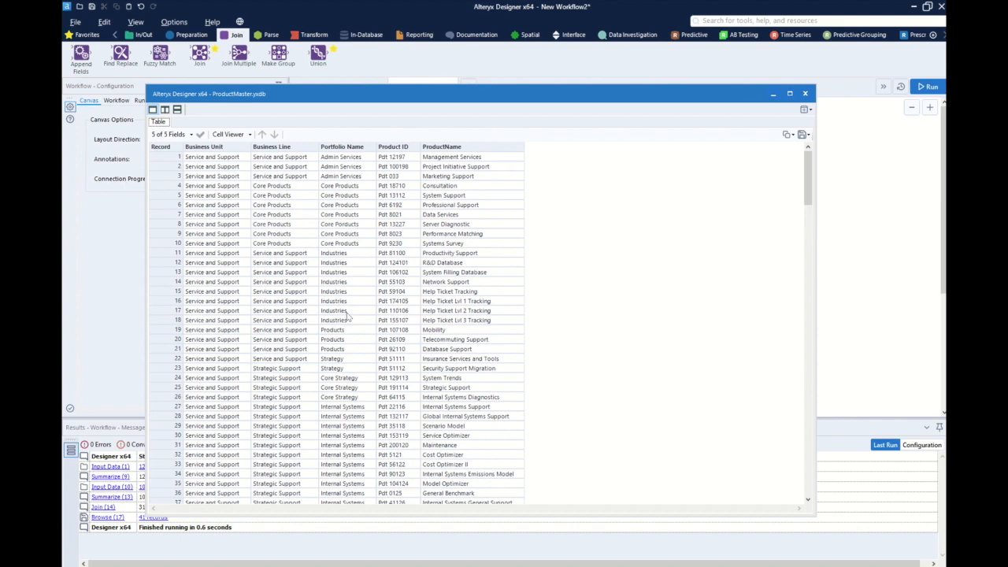
scroll(424, 266, "down", 11)
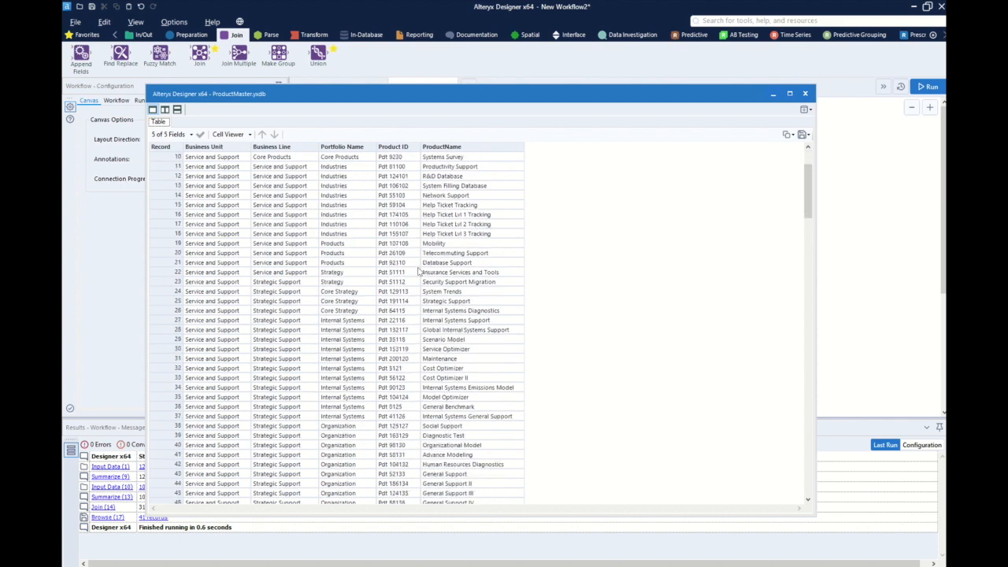
scroll(410, 295, "down", 4)
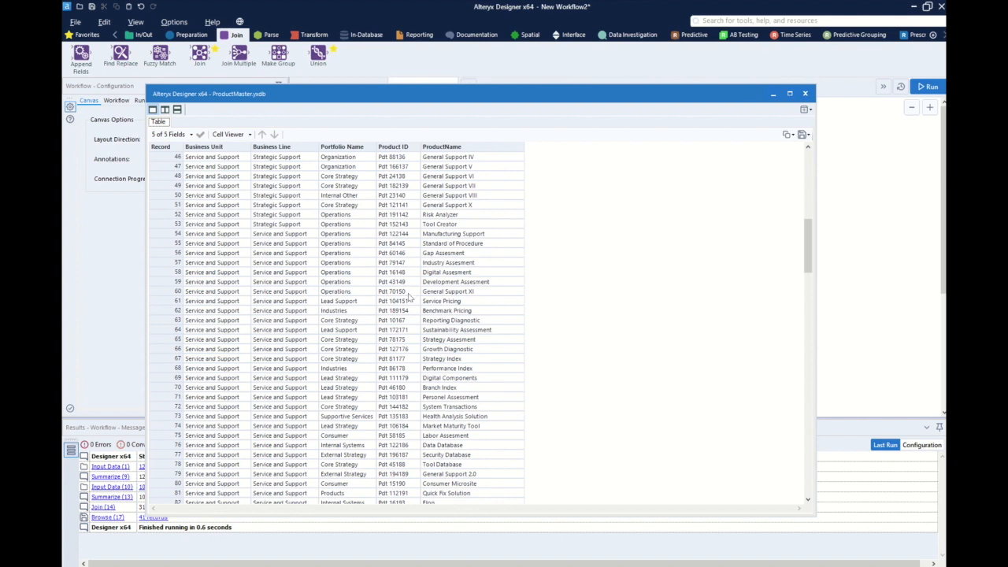
scroll(409, 298, "up", 15)
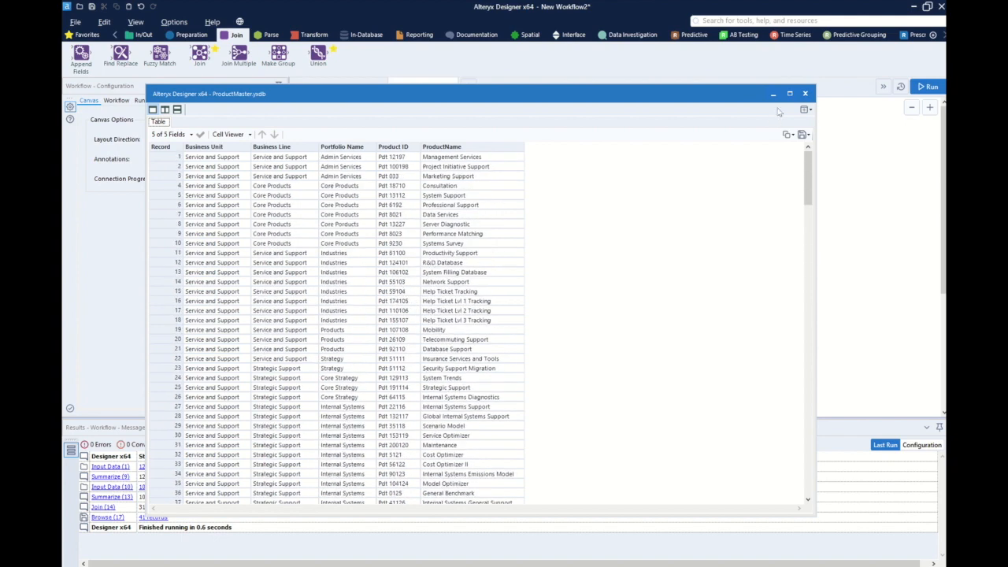
left_click(805, 93)
Step: Add ProductMaster.yxdb to the canvas as an input beside Product Revenue and clear its annotation
left_click_drag(347, 312, 662, 140)
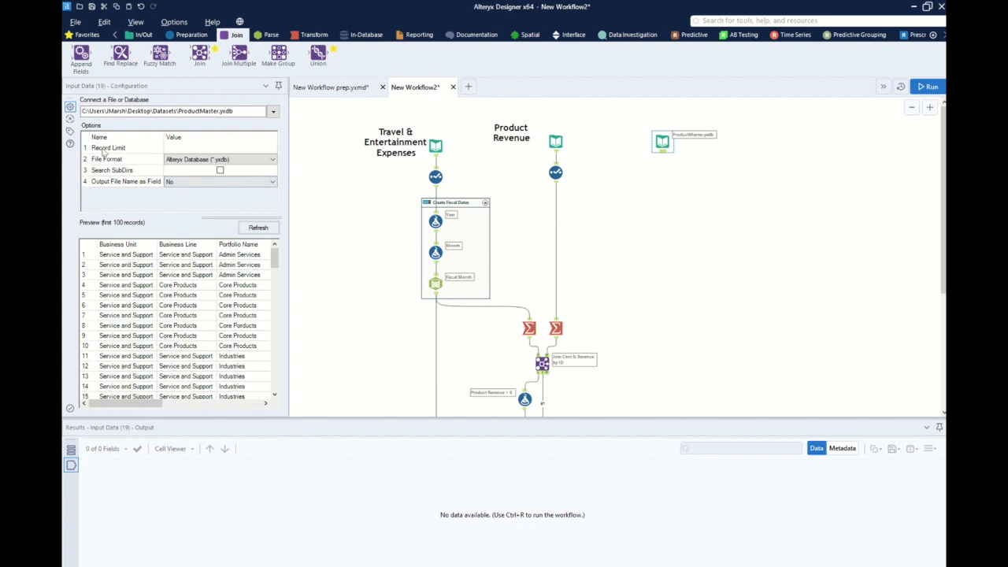
left_click(70, 132)
left_click(132, 240)
Step: Duplicate the "Product Revenue" comment, place the copy beside the new input and change its text to "Product Master"
left_click(504, 140)
key("ctrl+c")
key("ctrl+v")
left_click_drag(515, 157, 611, 137)
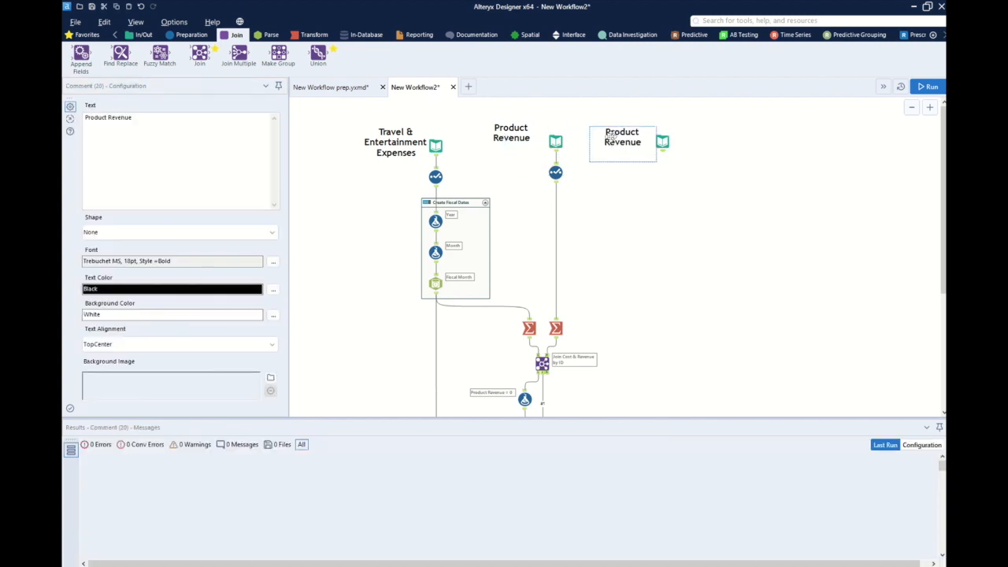
double_click(209, 126)
type("Master")
left_click(646, 178)
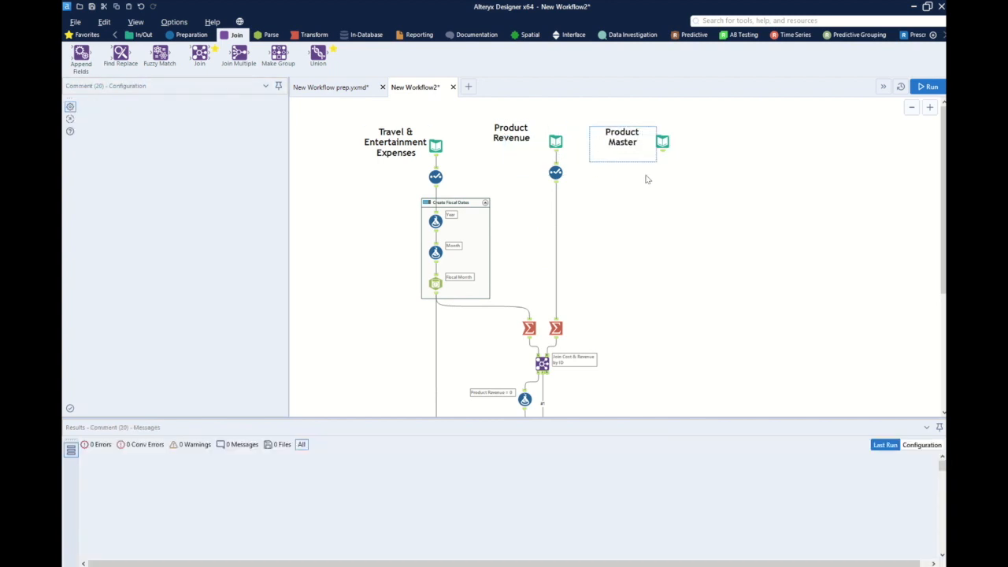
Step: Add a Select tool to the Product Master input and connect it to a second Find Replace tool placed after the first
left_click(193, 34)
left_click_drag(634, 54, 662, 172)
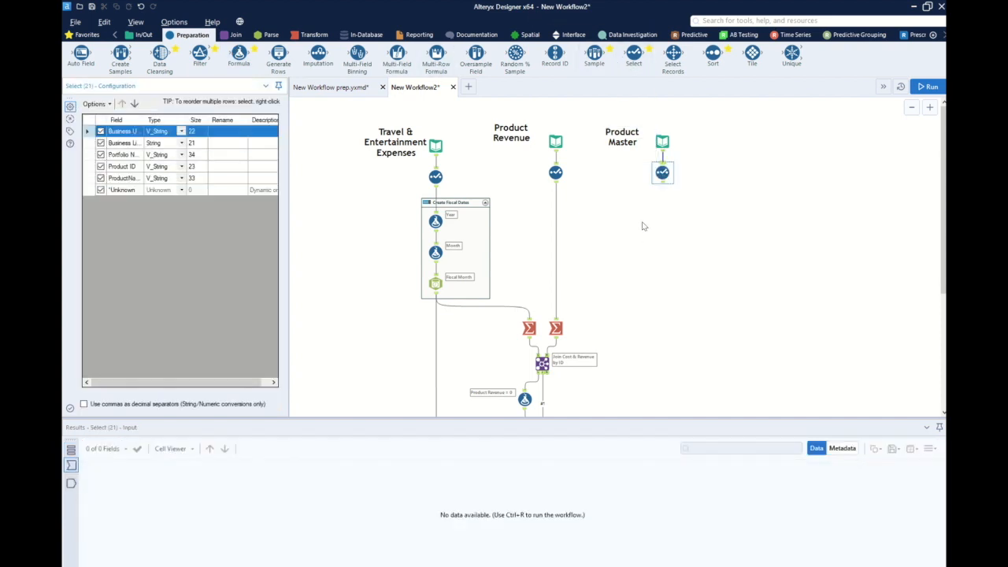
scroll(641, 225, "down", 5)
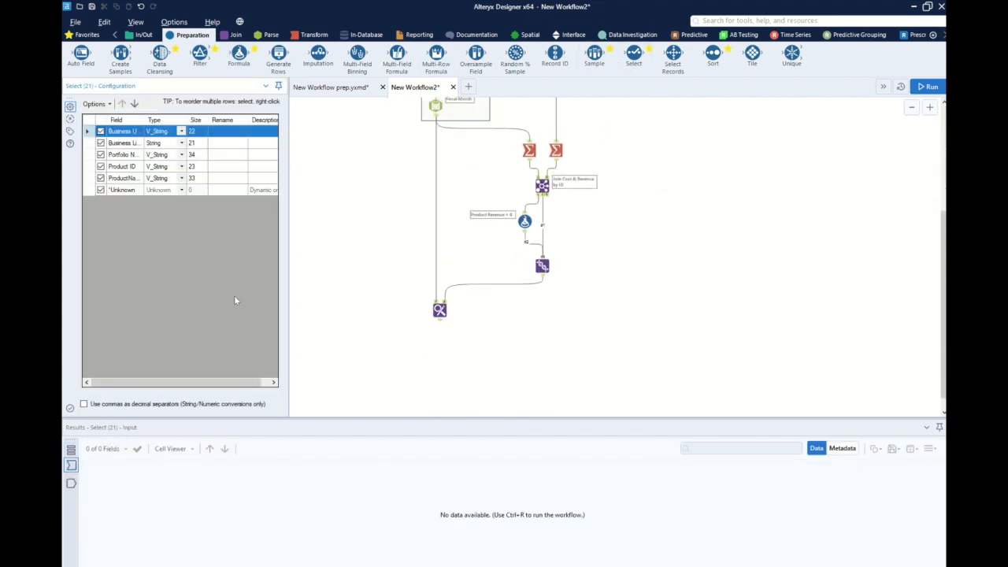
left_click(236, 34)
left_click_drag(121, 54, 445, 375)
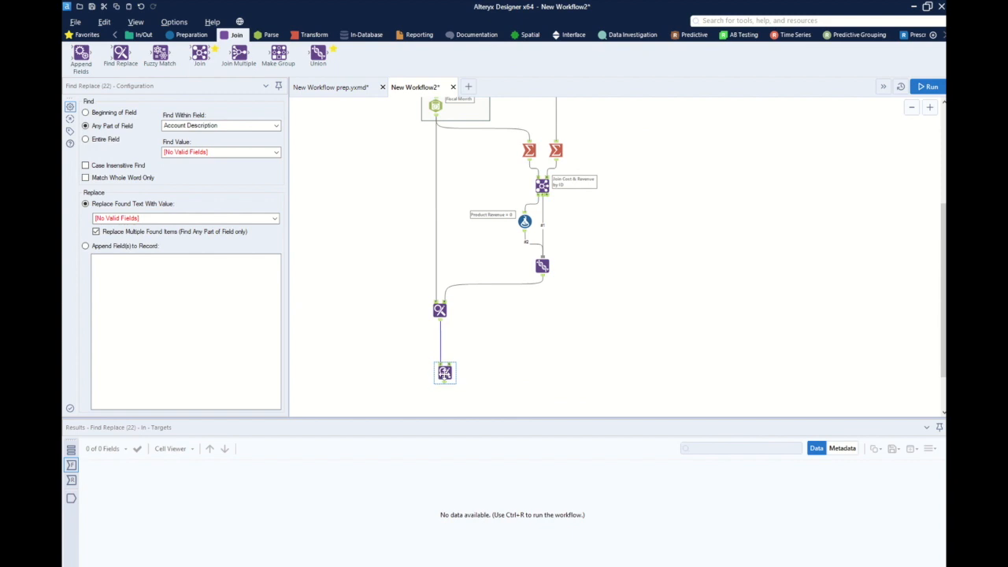
scroll(599, 318, "up", 5)
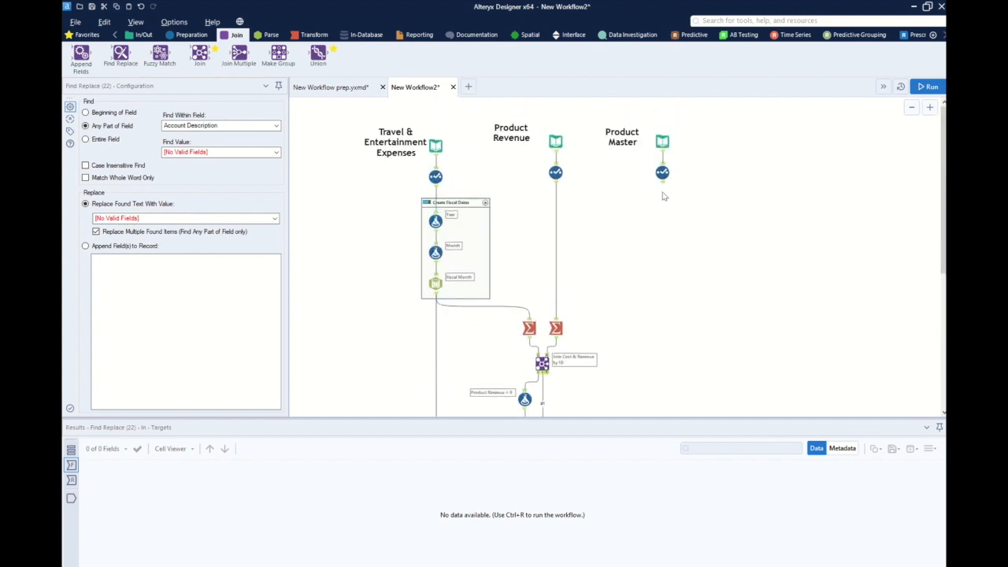
left_click_drag(663, 182, 453, 369)
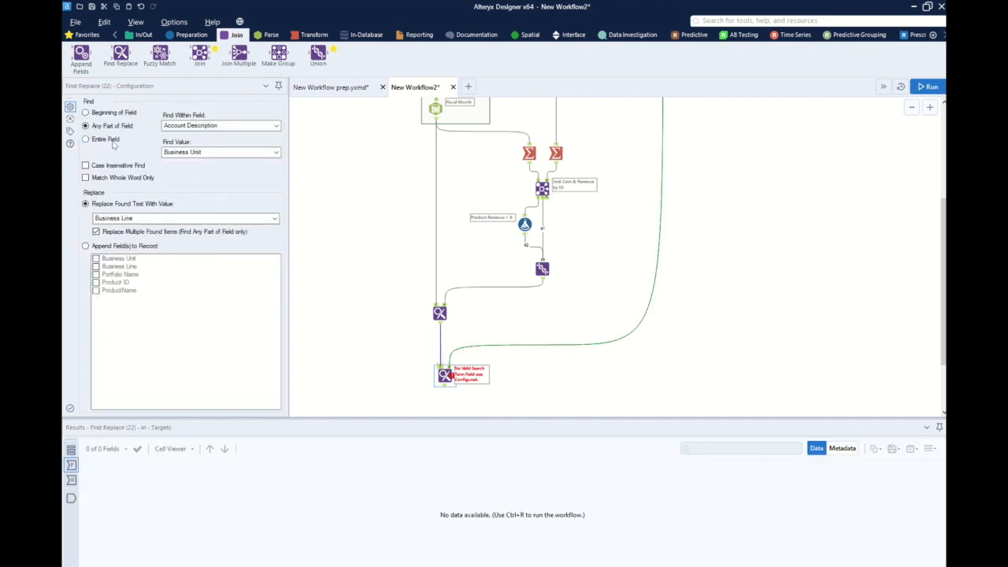
Step: Configure the second Find Replace to match the entire field on Product ID and append Business Unit, Business Line, Portfolio Name and ProductName
left_click(113, 141)
left_click(207, 126)
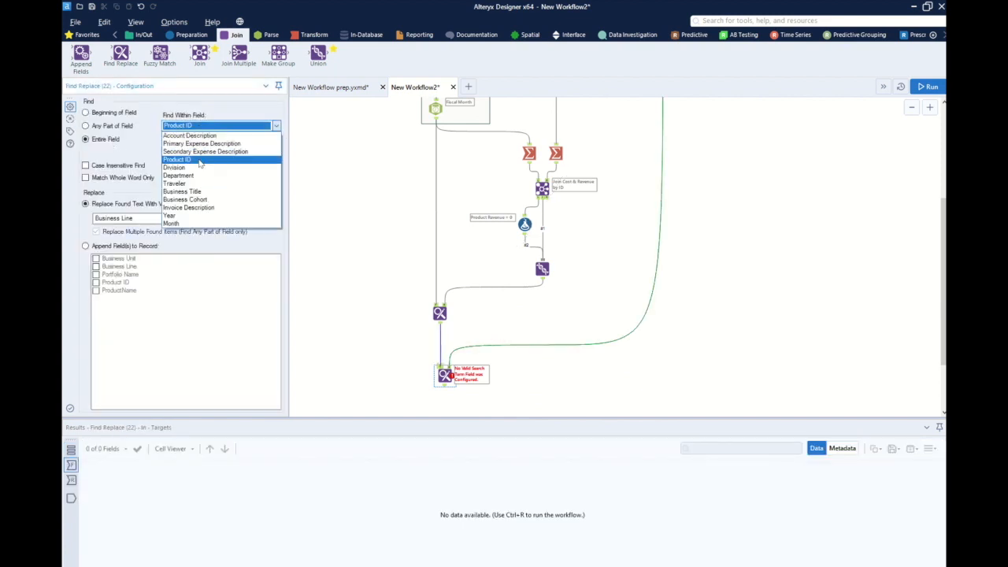
left_click(200, 161)
left_click(221, 152)
left_click(182, 187)
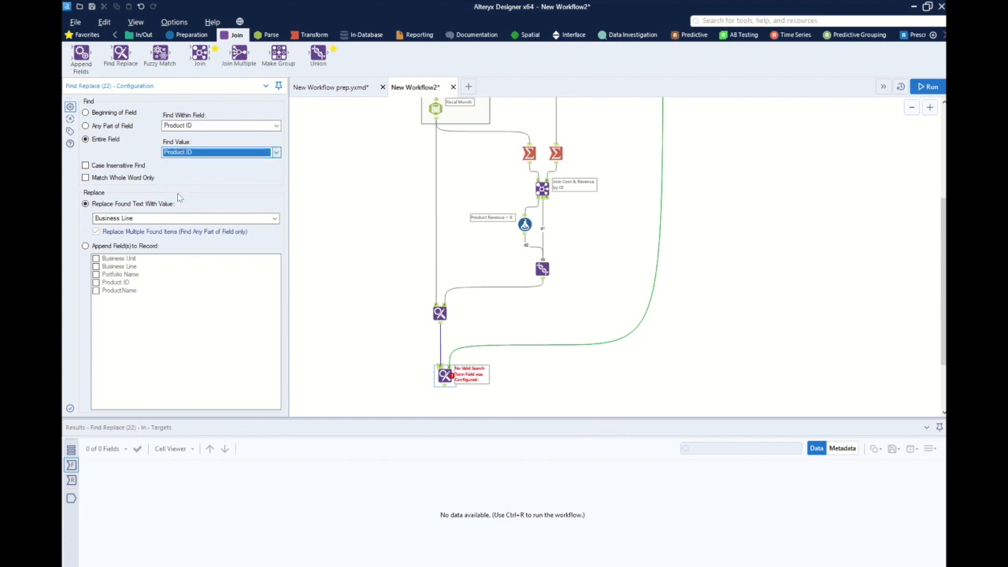
left_click(98, 246)
left_click(96, 259)
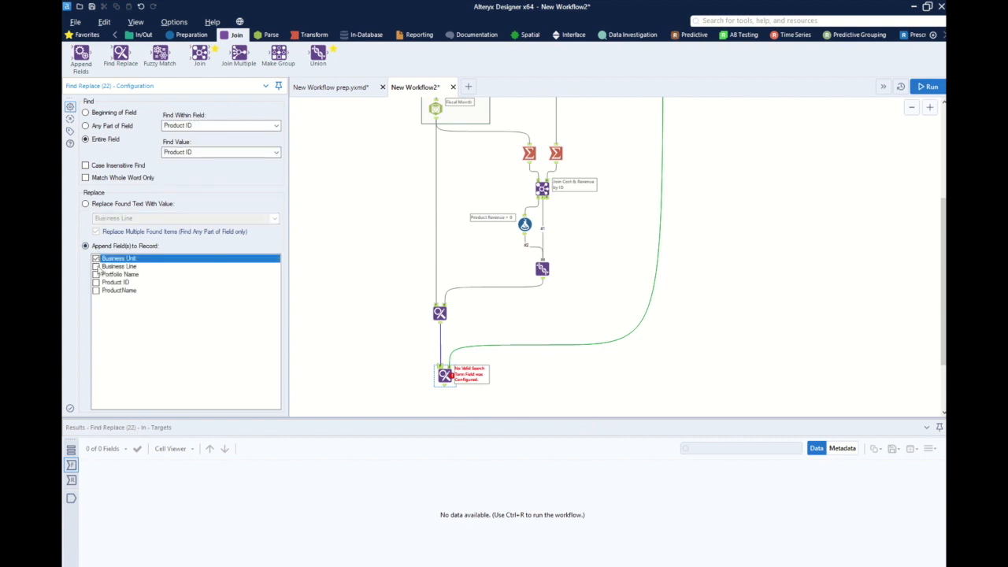
left_click(96, 267)
left_click(95, 275)
left_click(96, 290)
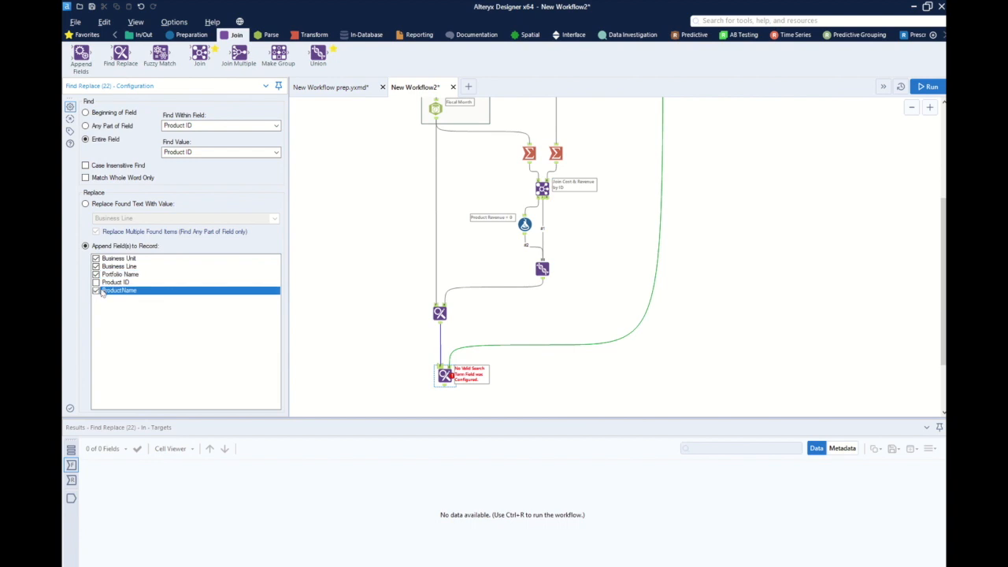
left_click(499, 372)
Step: Add a Browse tool to the second Find Replace tool's output and run the workflow
key("ctrl+r")
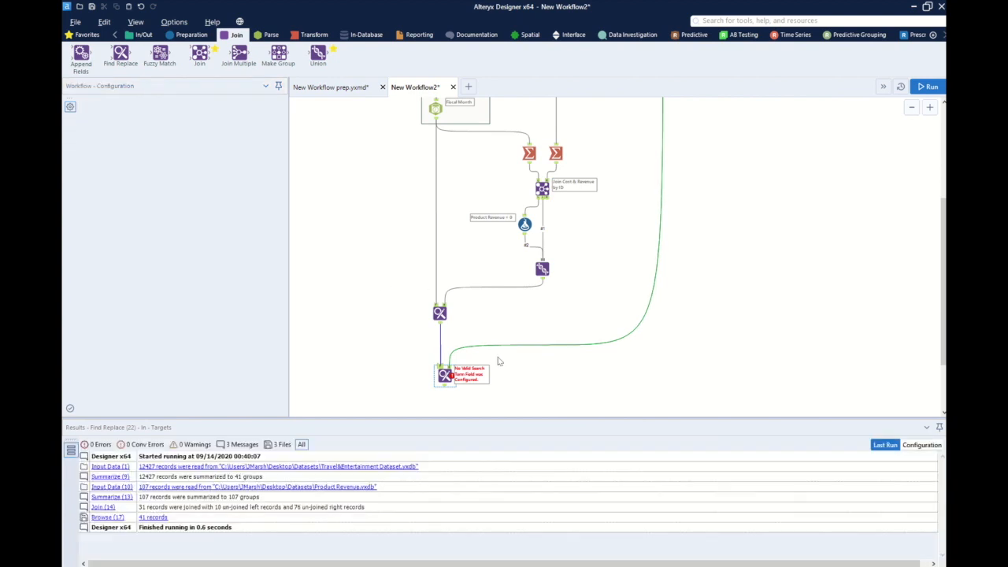
scroll(498, 362, "down", 2)
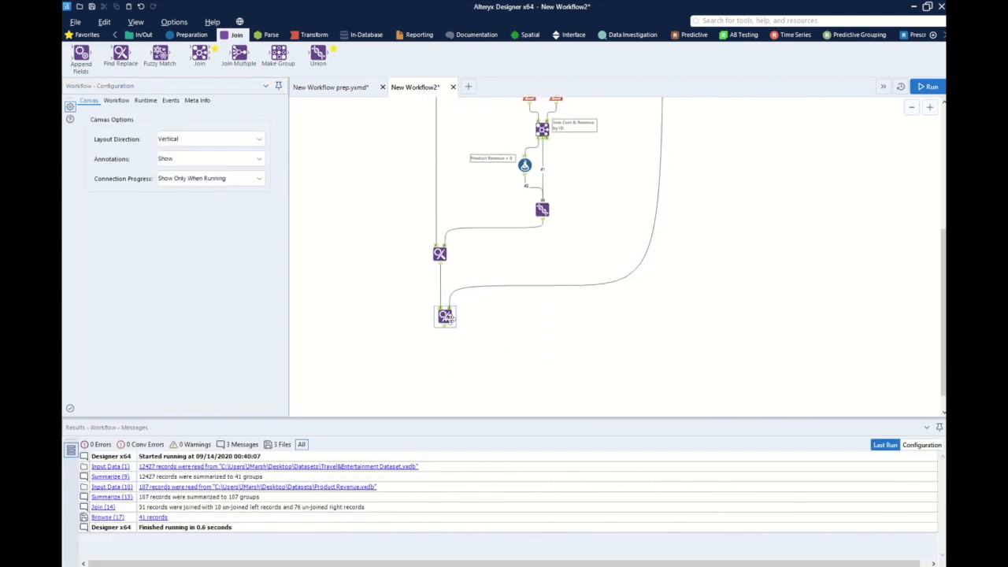
left_click(447, 317)
key("ctrl+shift+b")
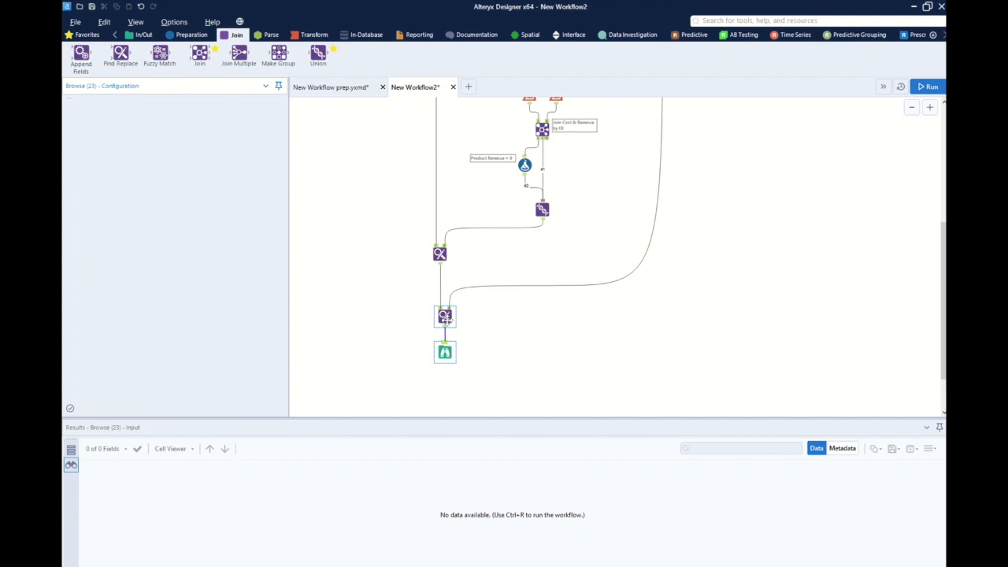
key("ctrl+r")
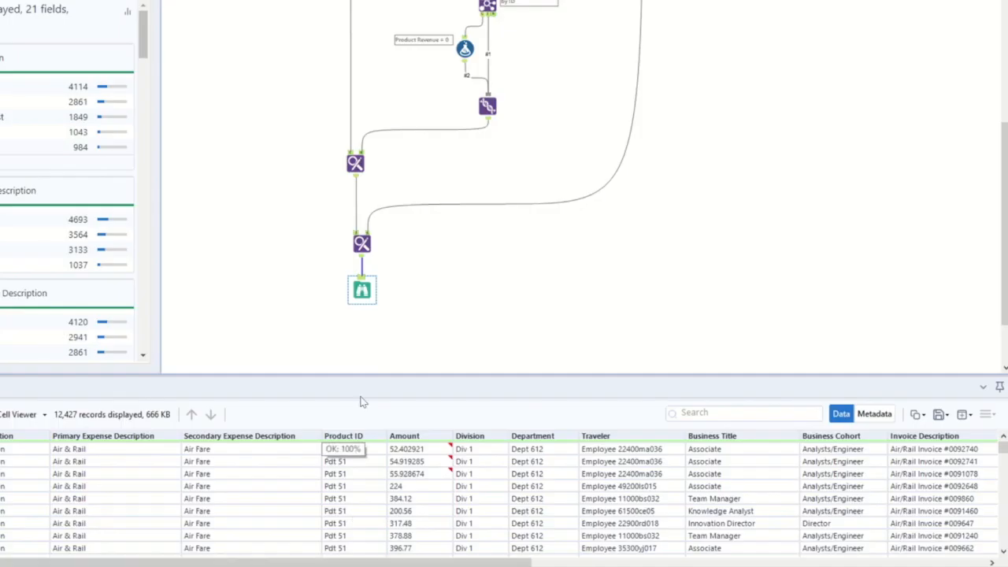
Step: Enlarge the Results window and examine the appended cost, revenue and product master columns across the records
left_click_drag(358, 375, 363, 211)
left_click_drag(203, 561, 621, 516)
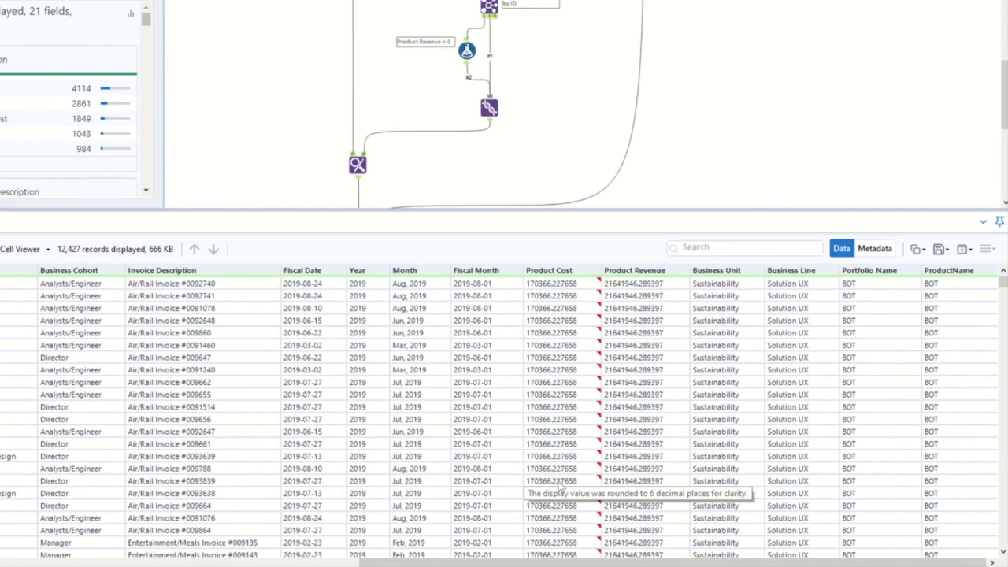
scroll(559, 487, "down", 15)
scroll(559, 487, "down", 15)
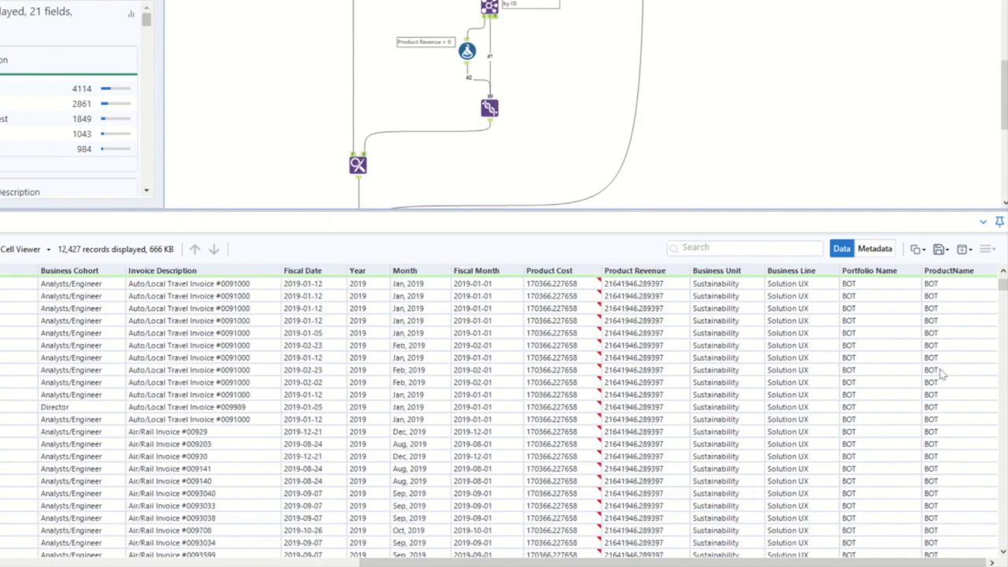